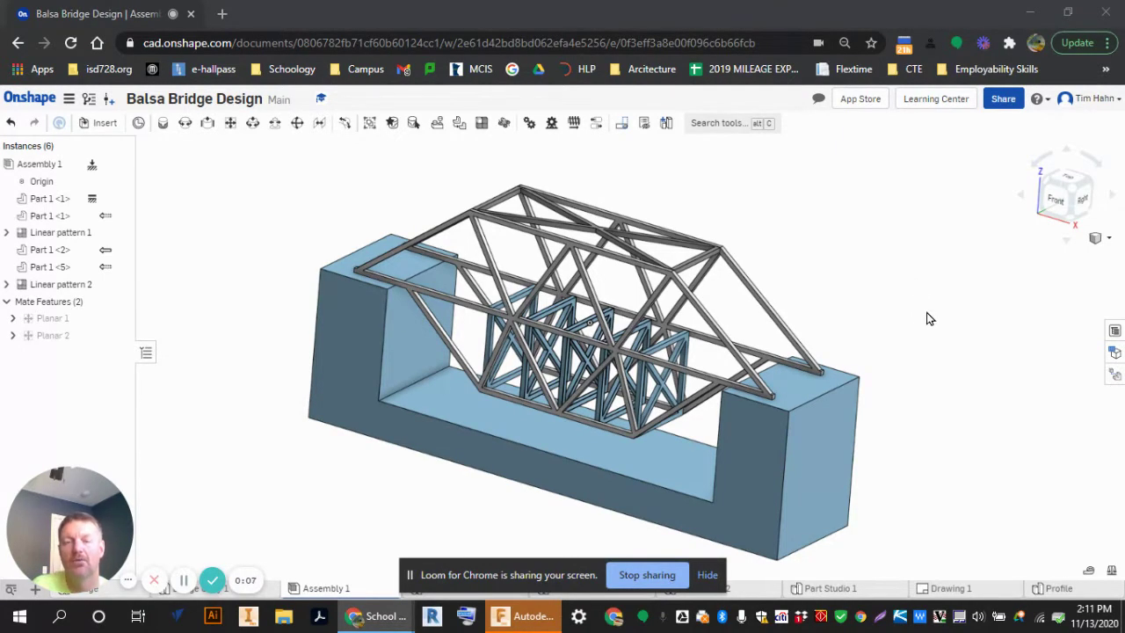
# - Orbit around the finished bridge assembly, then switch to the Part Studio 4 tab
pyautogui.moveTo(912, 327); pyautogui.dragTo(728, 454, button='right')
pyautogui.moveTo(684, 344); pyautogui.dragTo(755, 346, button='right')
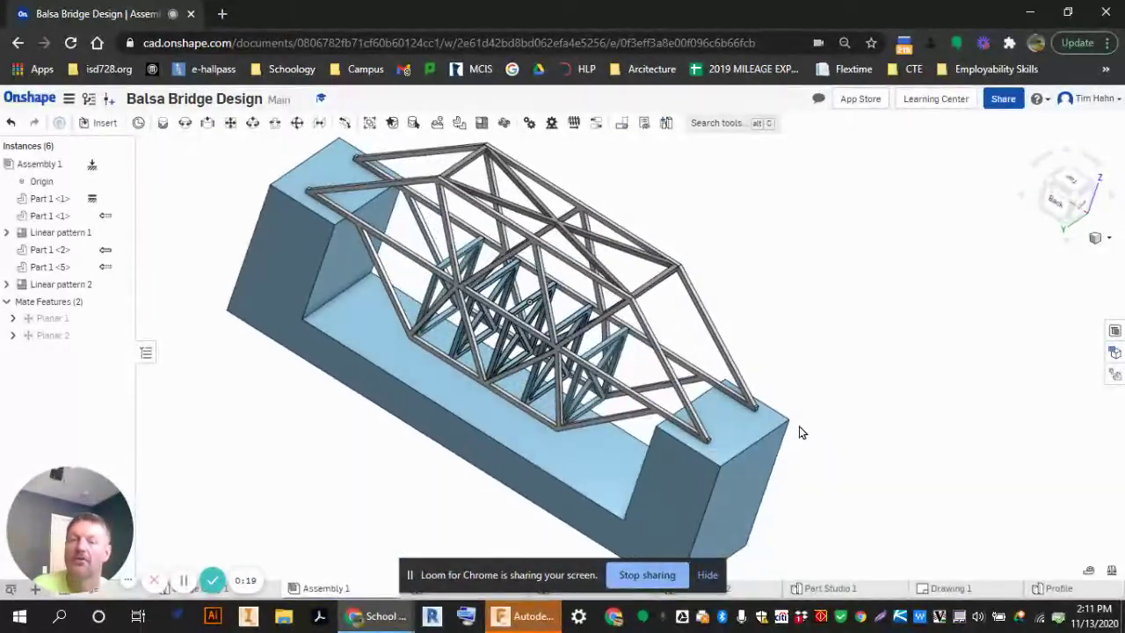
pyautogui.moveTo(793, 431)
pyautogui.mouseDown(button='right')
pyautogui.moveTo(783, 454)
pyautogui.moveTo(776, 434)
pyautogui.moveTo(785, 434)
pyautogui.mouseUp(button='right')
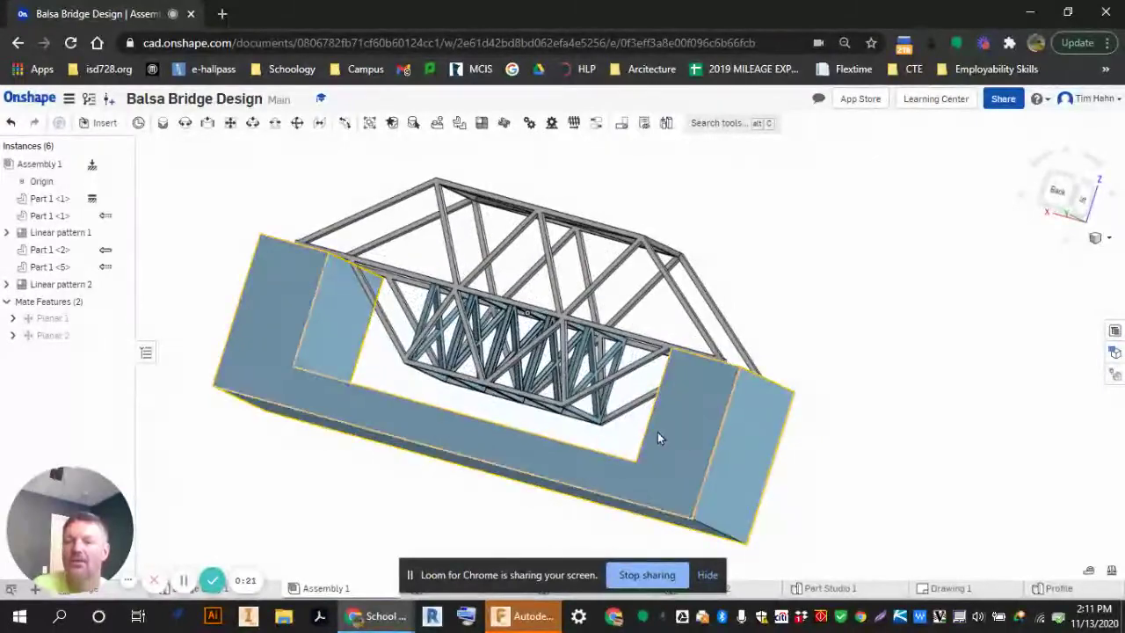
pyautogui.moveTo(580, 461); pyautogui.dragTo(576, 485, button='right')
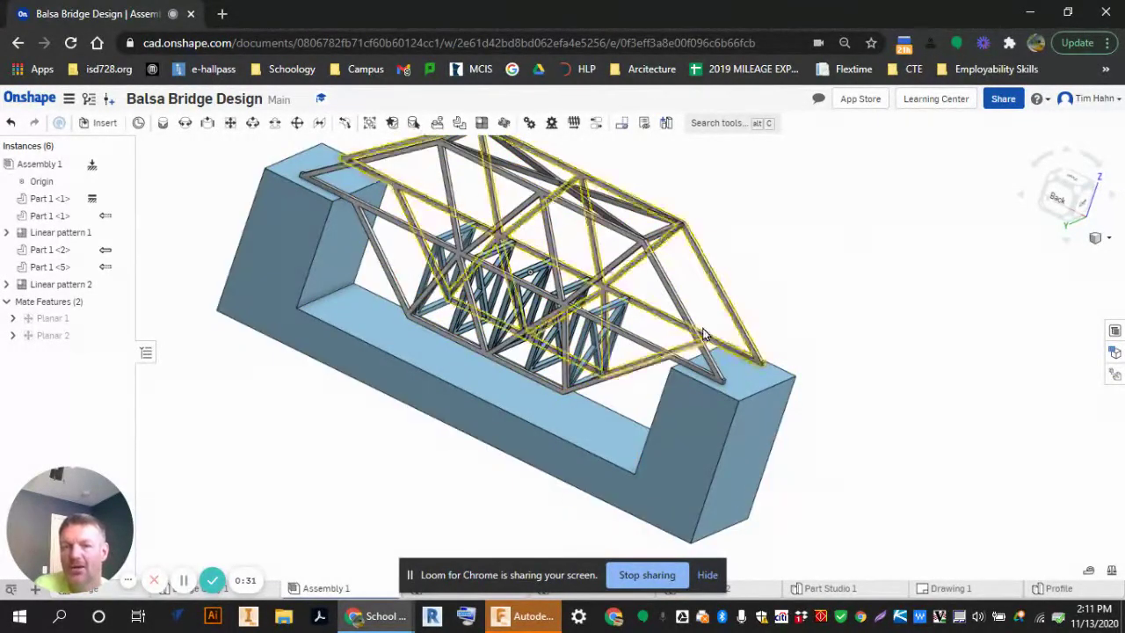
pyautogui.moveTo(848, 291); pyautogui.dragTo(690, 357, button='right')
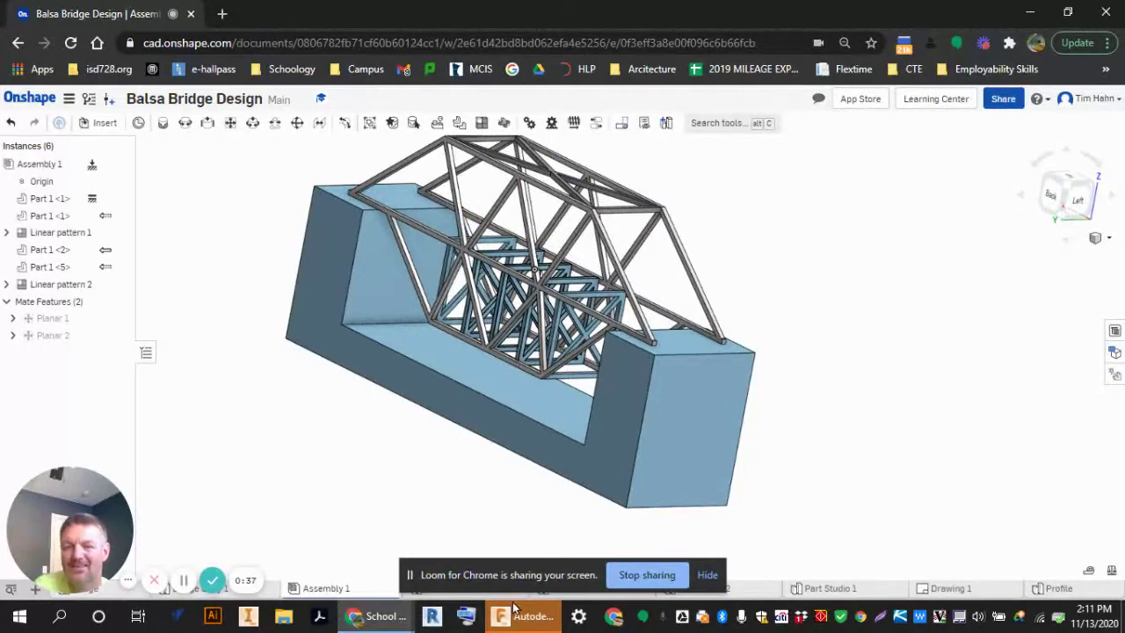
pyautogui.click(708, 575)
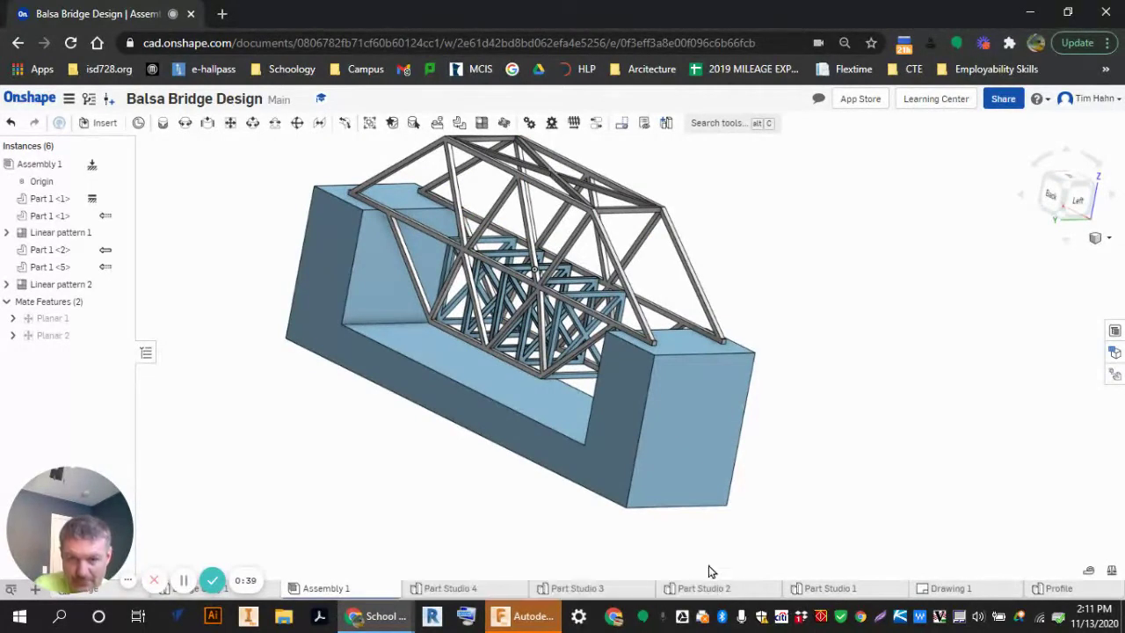
pyautogui.click(448, 588)
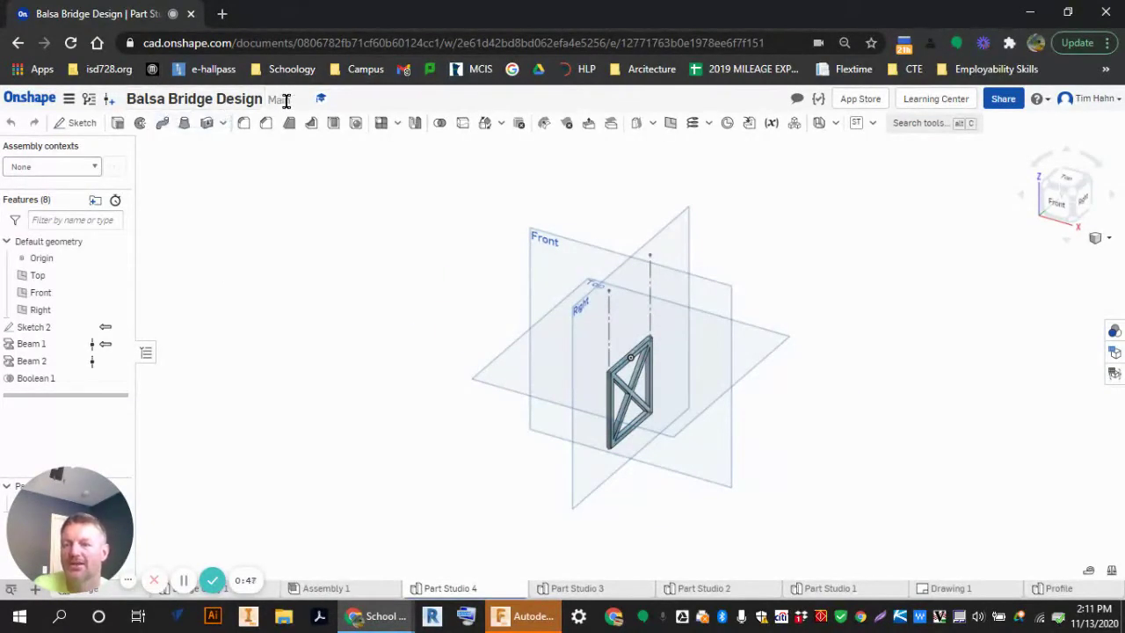
# - Insert a new Part Studio from the tab bar's + menu, creating Part Studio 5
pyautogui.moveTo(73, 526); pyautogui.dragTo(974, 528)
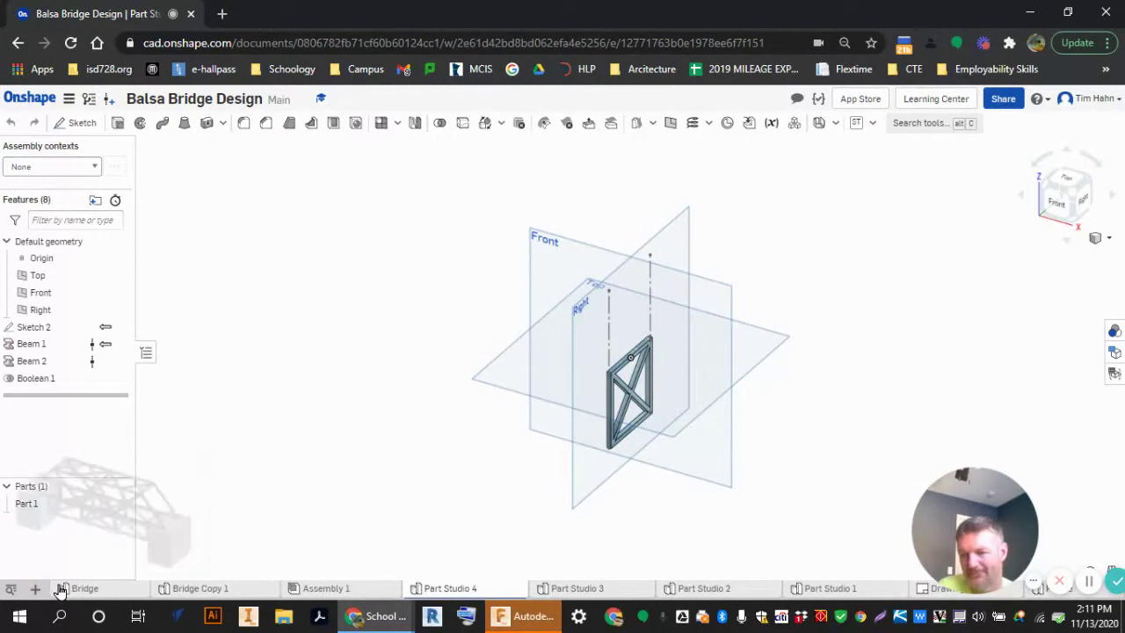
pyautogui.moveTo(89, 592)
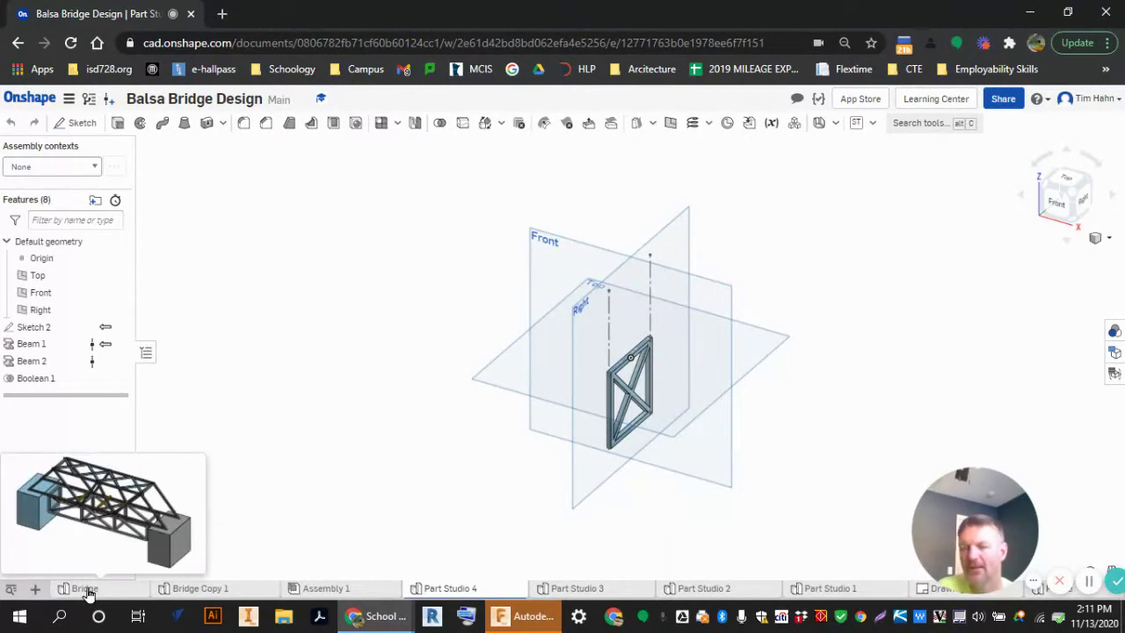
pyautogui.click(35, 587)
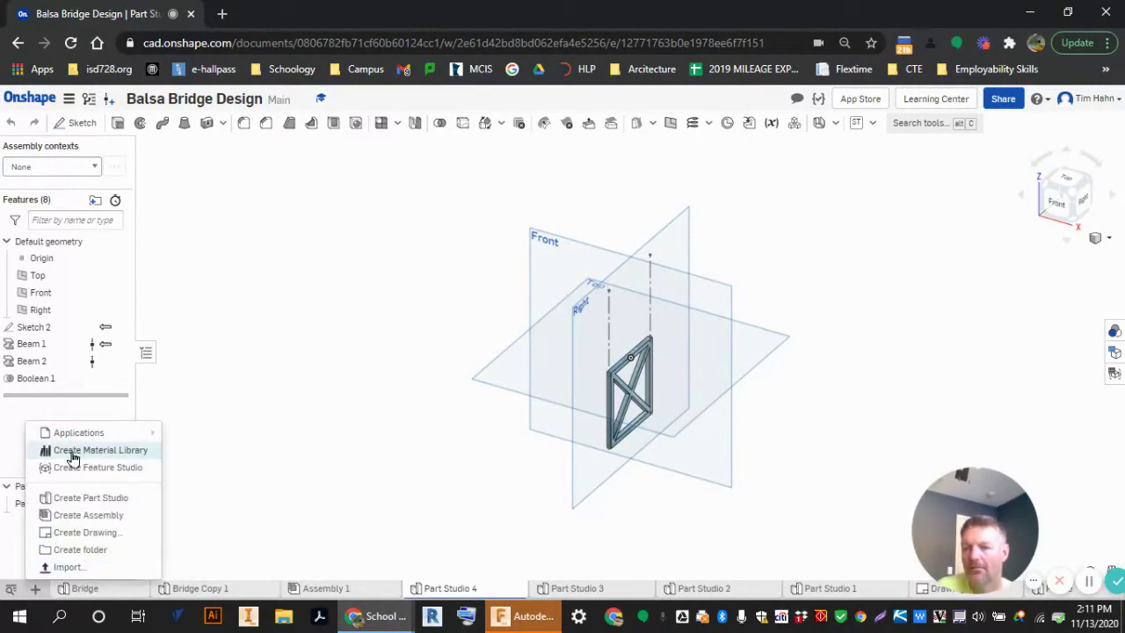
pyautogui.click(87, 497)
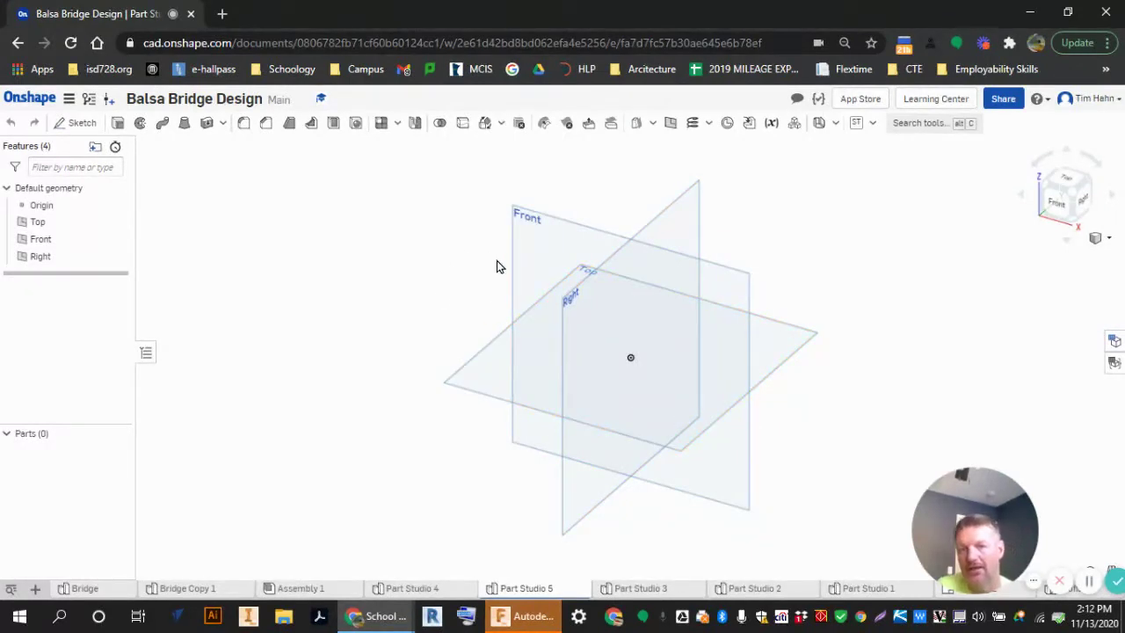
# - Start a sketch on the Front plane and draw a corner rectangle
pyautogui.click(61, 123)
pyautogui.click(561, 224)
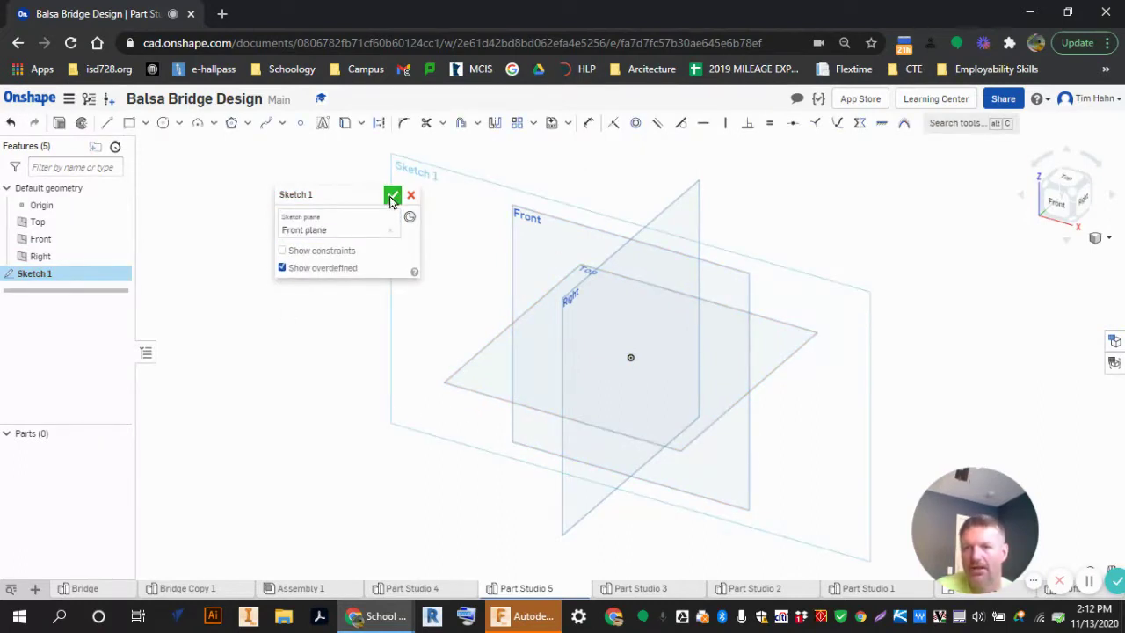
pyautogui.click(129, 123)
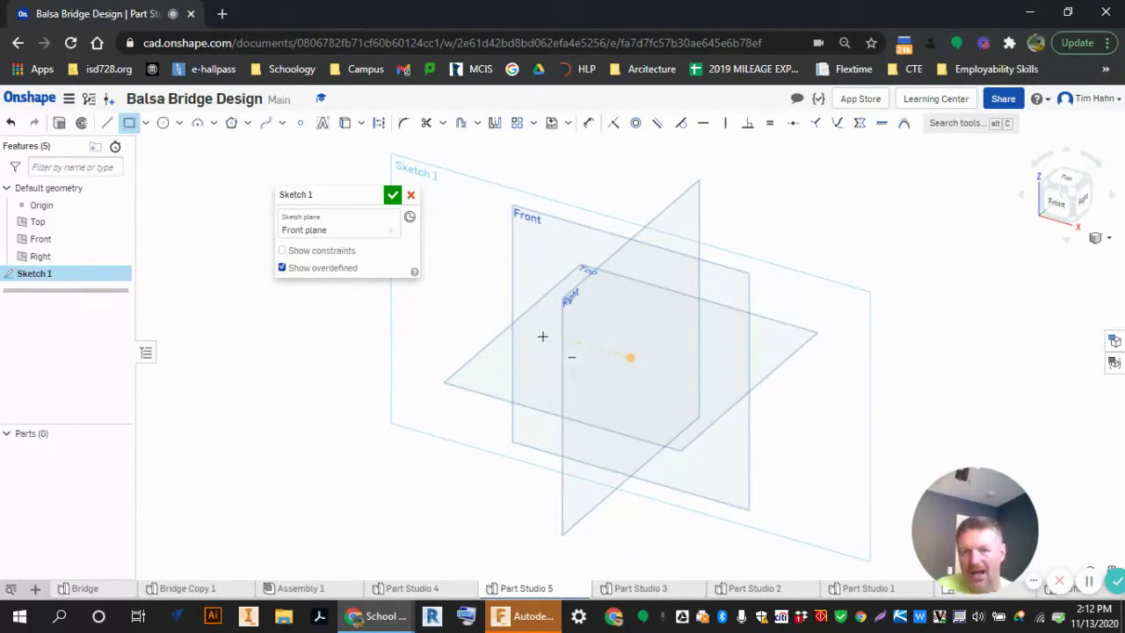
pyautogui.click(523, 326)
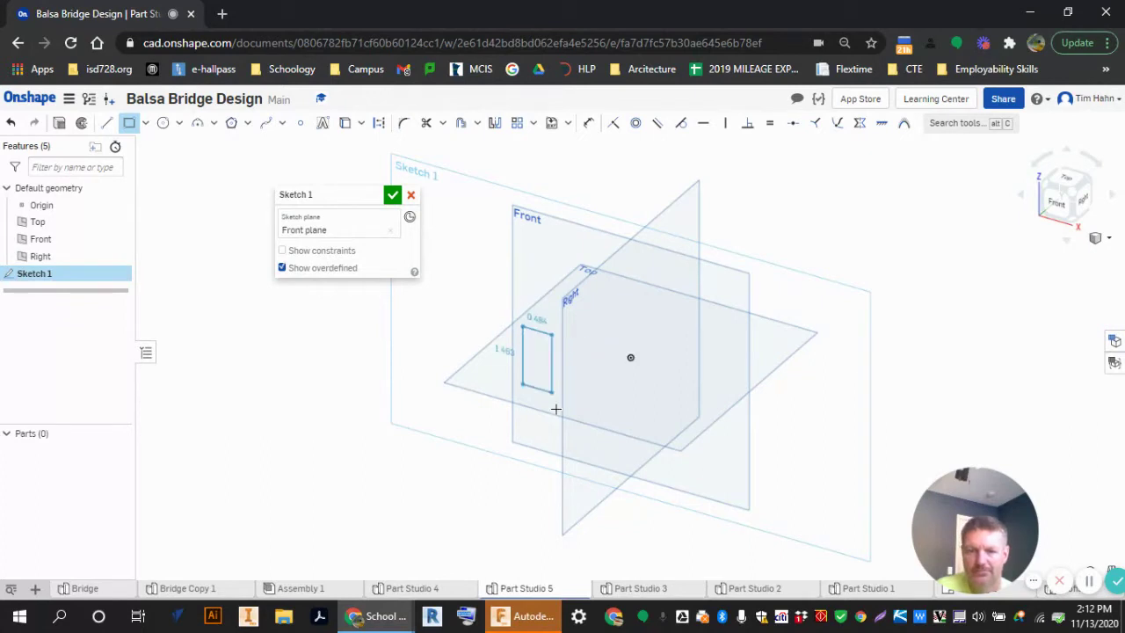
pyautogui.click(808, 533)
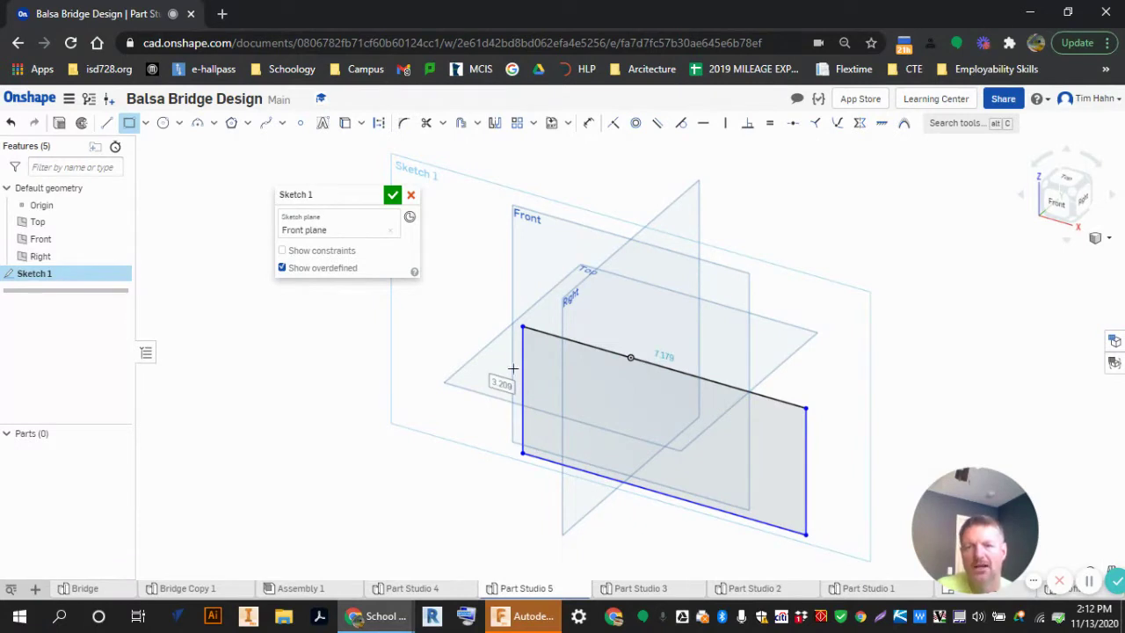
# - Dimension the rectangle 4 in tall and 14 in wide
pyautogui.click(537, 453)
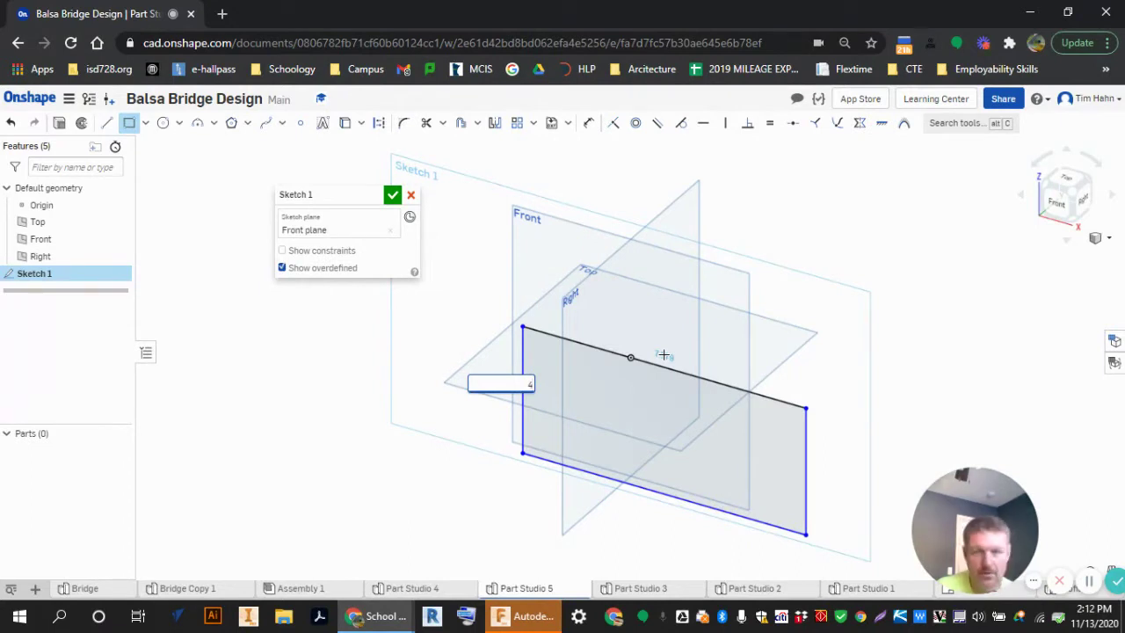
pyautogui.press('Return')
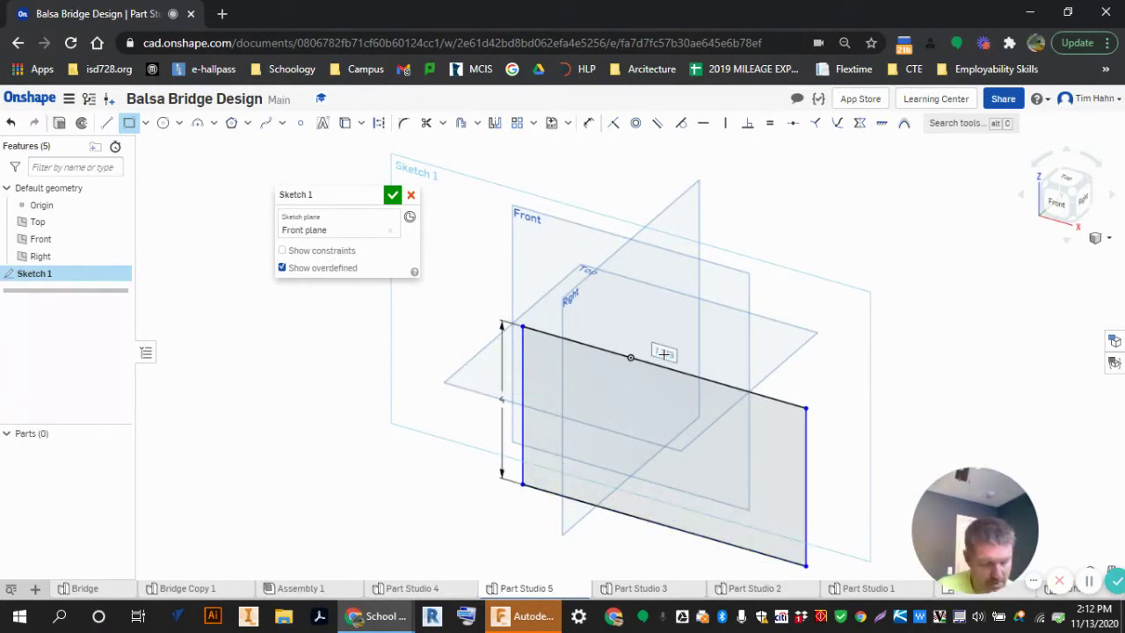
pyautogui.click(663, 353)
pyautogui.write('14')
pyautogui.press('Return')
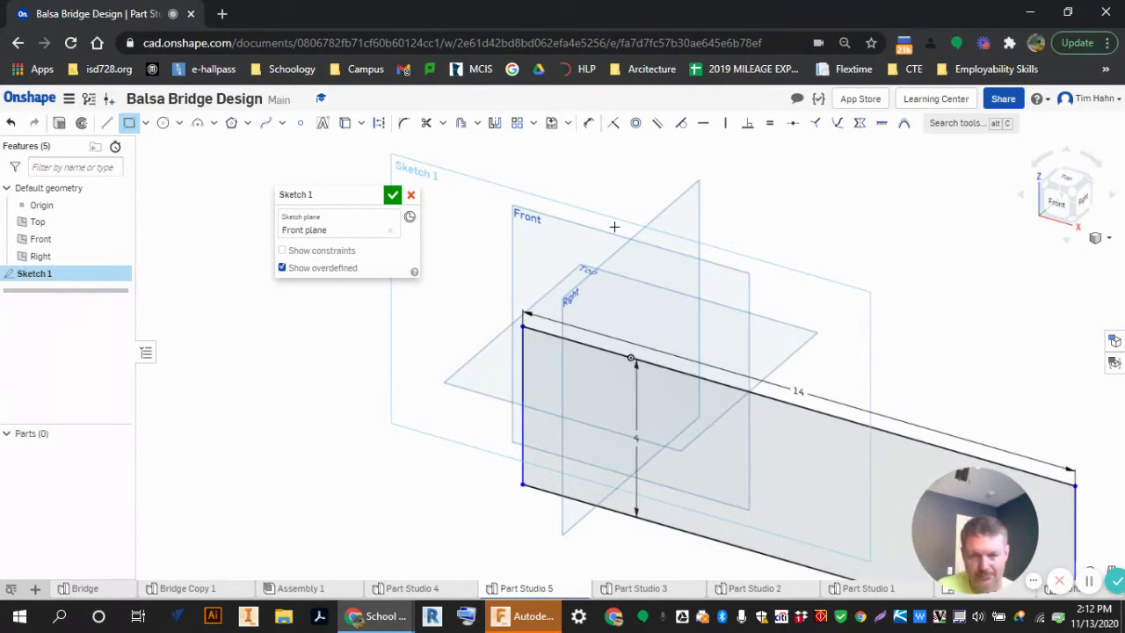
# - View the sketch normal to its plane and move the 4 dimension out to the left
pyautogui.rightClick(828, 223)
pyautogui.click(881, 324)
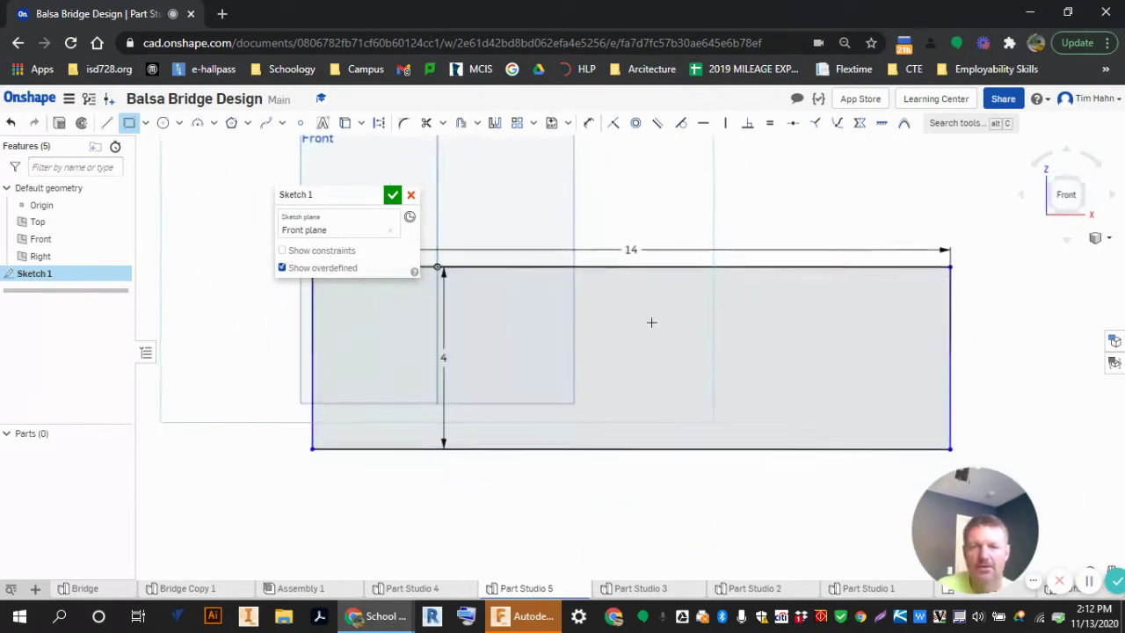
pyautogui.scroll(2, 551, 309)
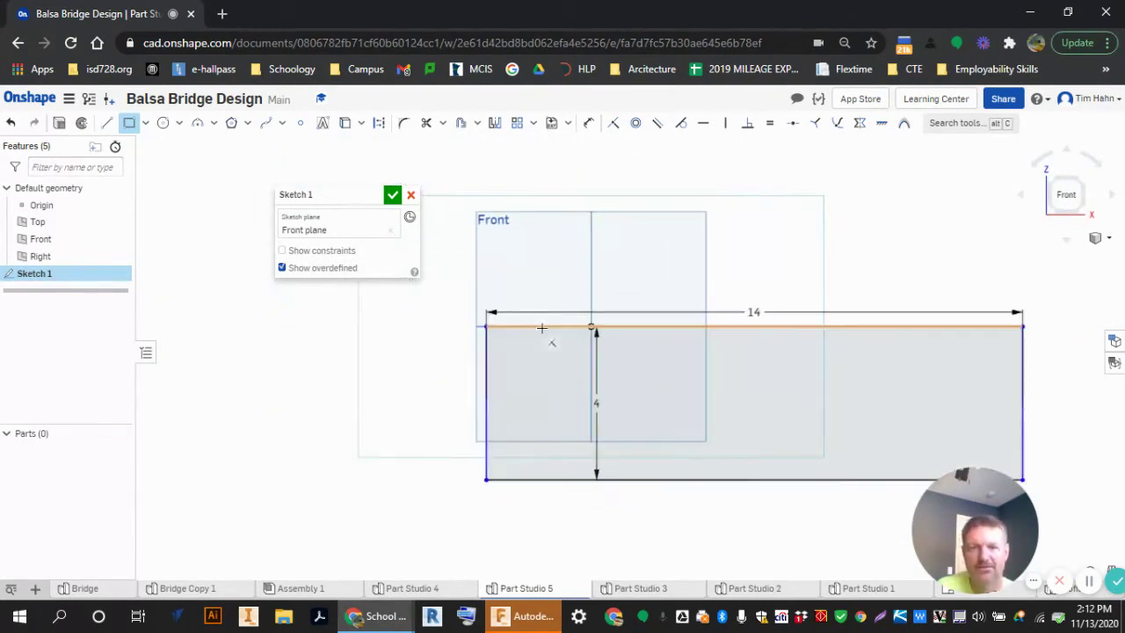
pyautogui.press('Escape')
pyautogui.moveTo(599, 401); pyautogui.dragTo(367, 401)
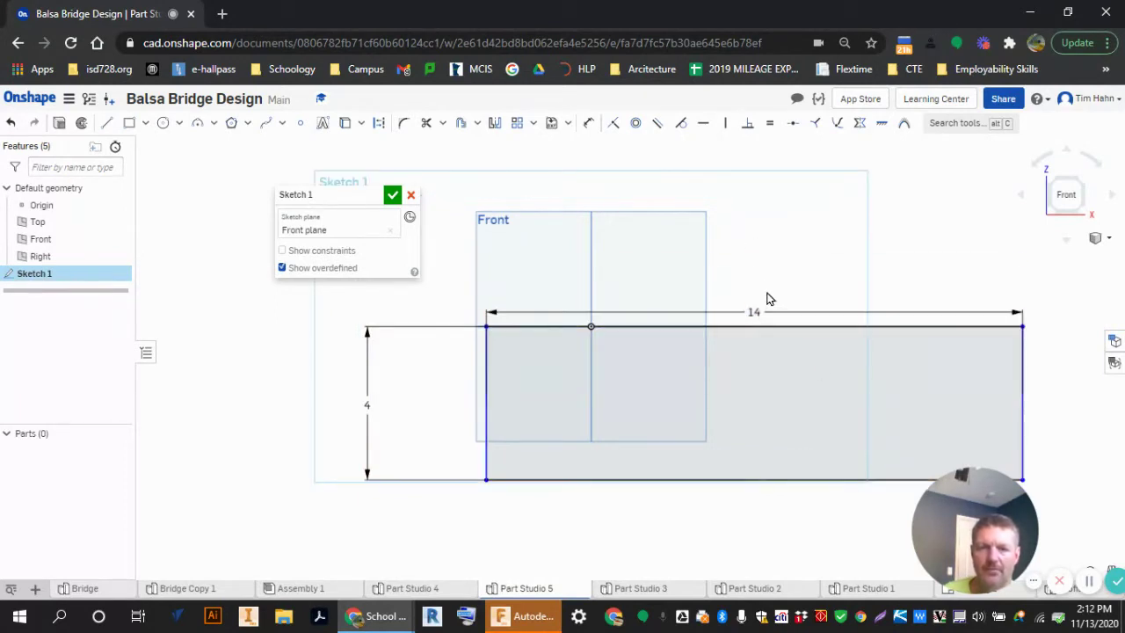
# - Move the 14 dimension above the rectangle and split the top edge at two points
pyautogui.moveTo(747, 309); pyautogui.dragTo(770, 242)
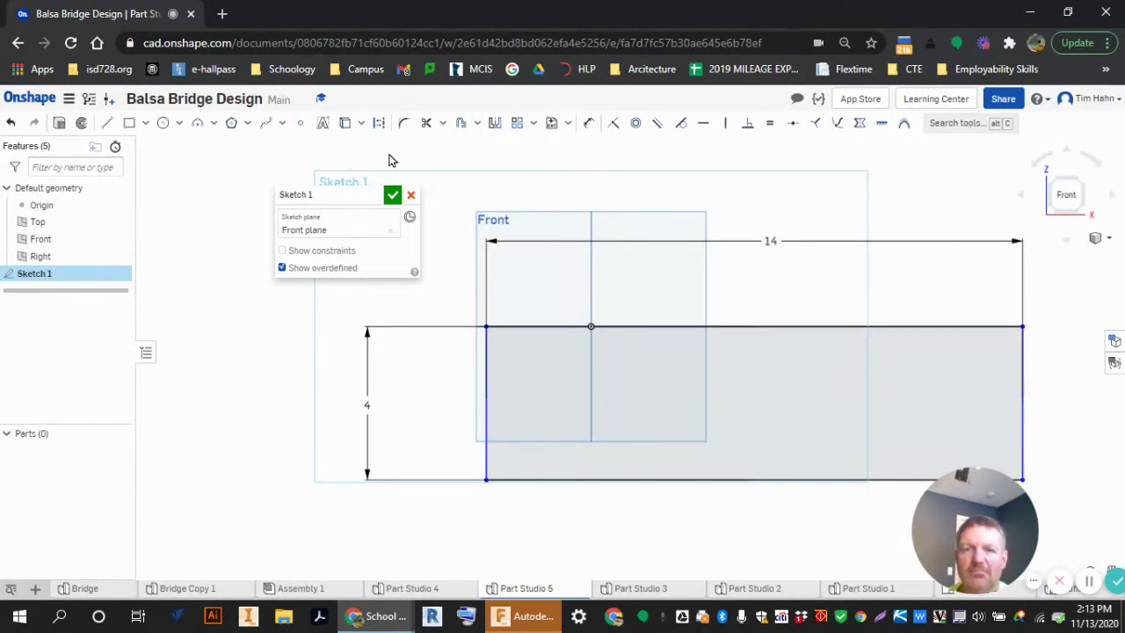
pyautogui.click(445, 127)
pyautogui.click(456, 190)
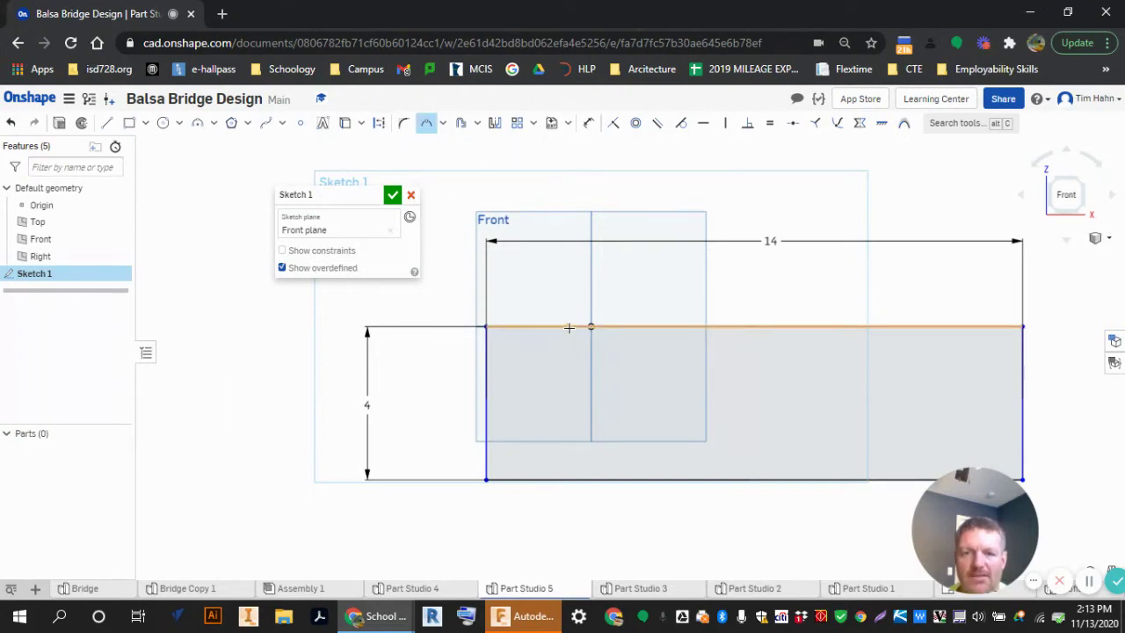
pyautogui.click(568, 327)
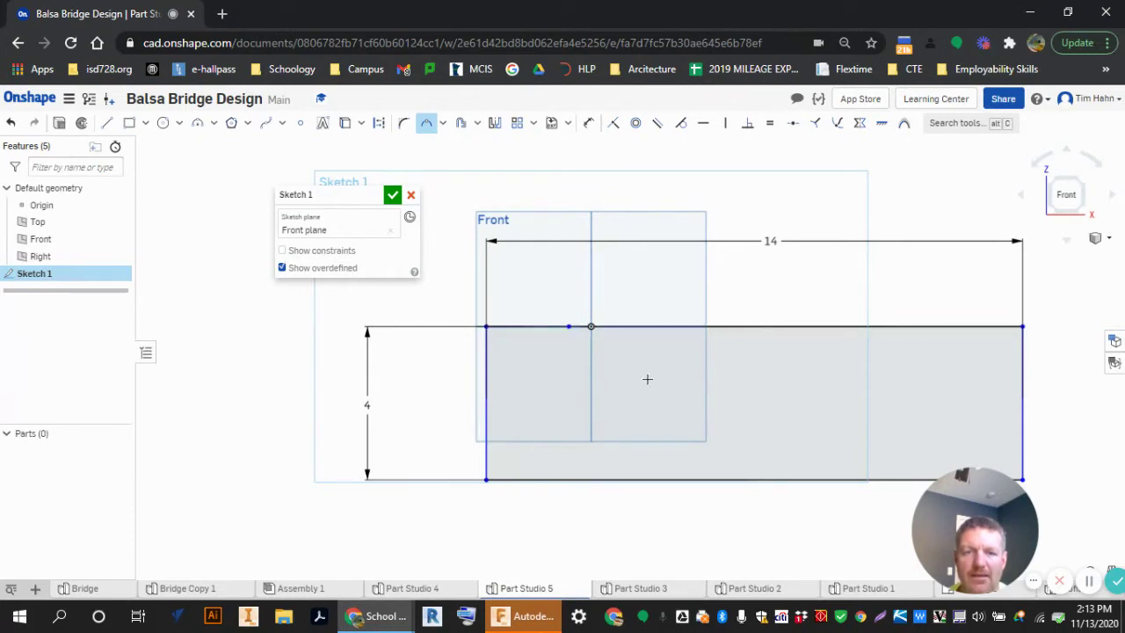
pyautogui.click(898, 327)
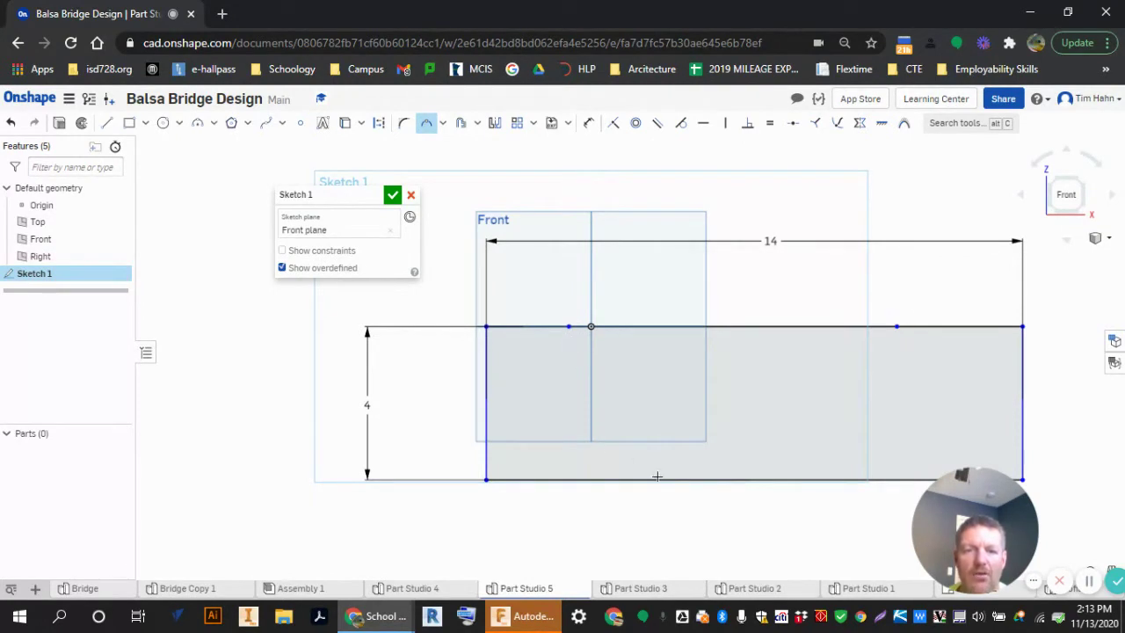
# - Draw three lines forming a rectangular notch from the left split point to the right one
pyautogui.click(105, 123)
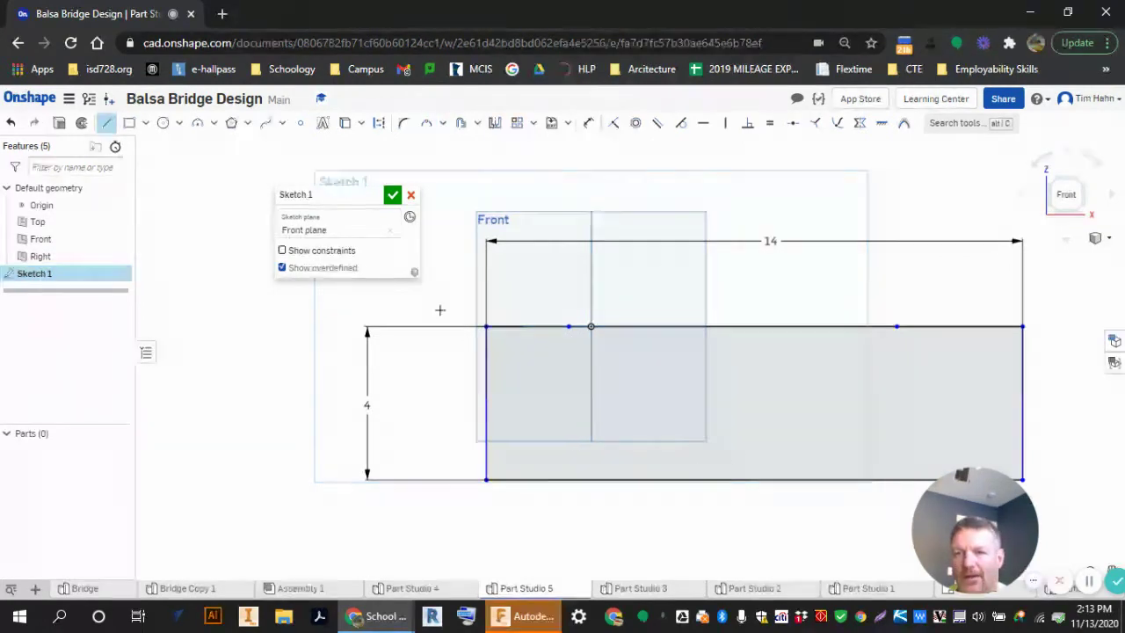
pyautogui.click(570, 326)
pyautogui.click(570, 411)
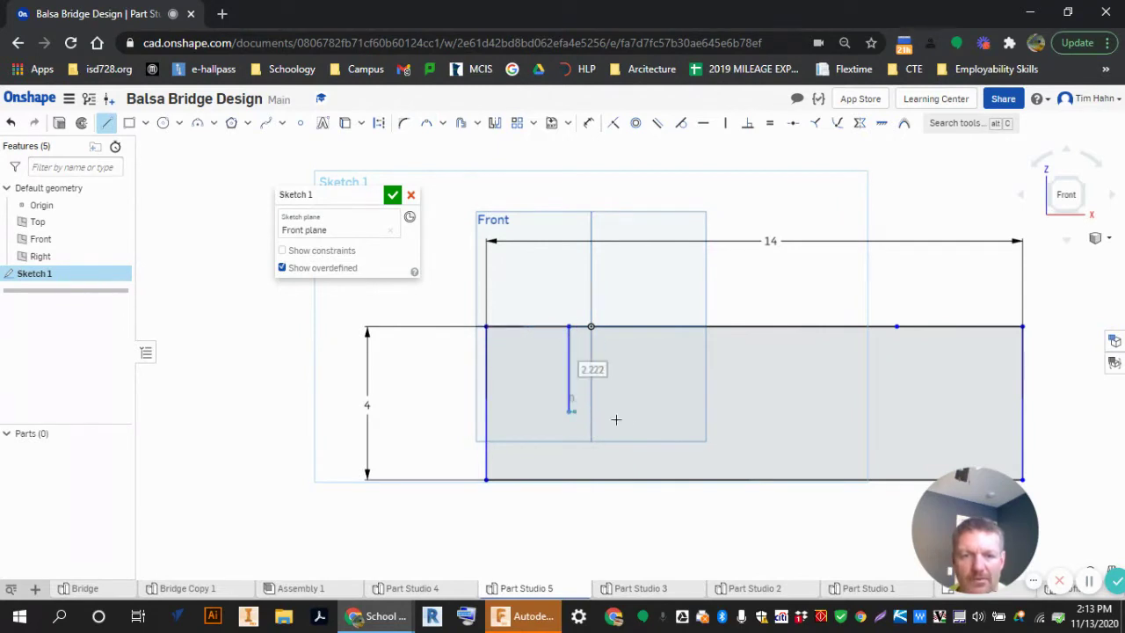
pyautogui.click(898, 412)
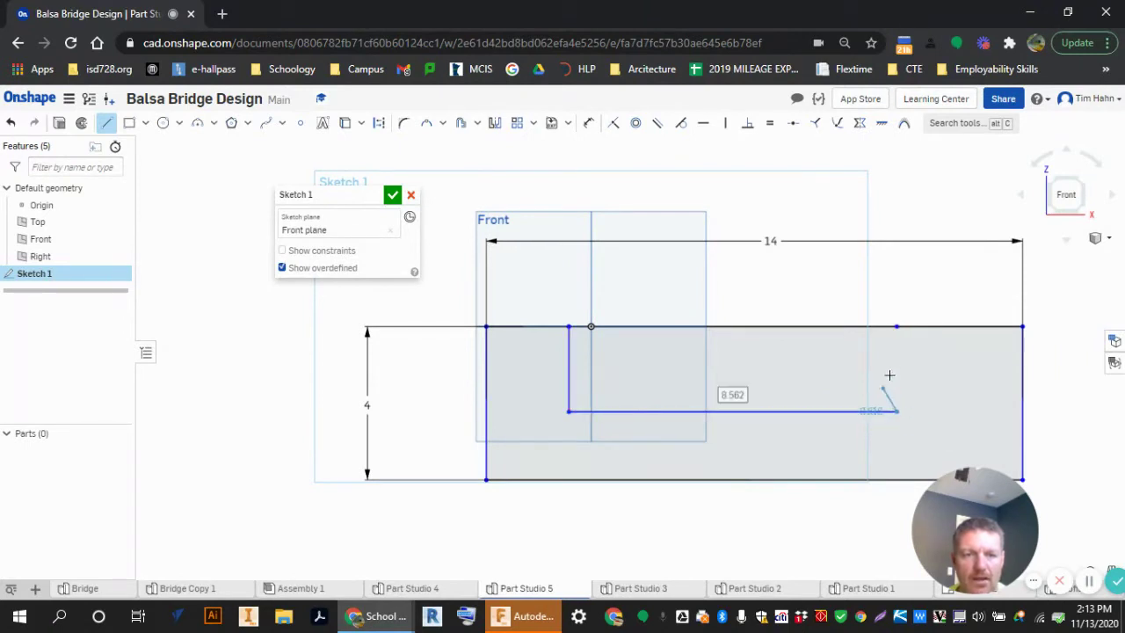
pyautogui.click(894, 328)
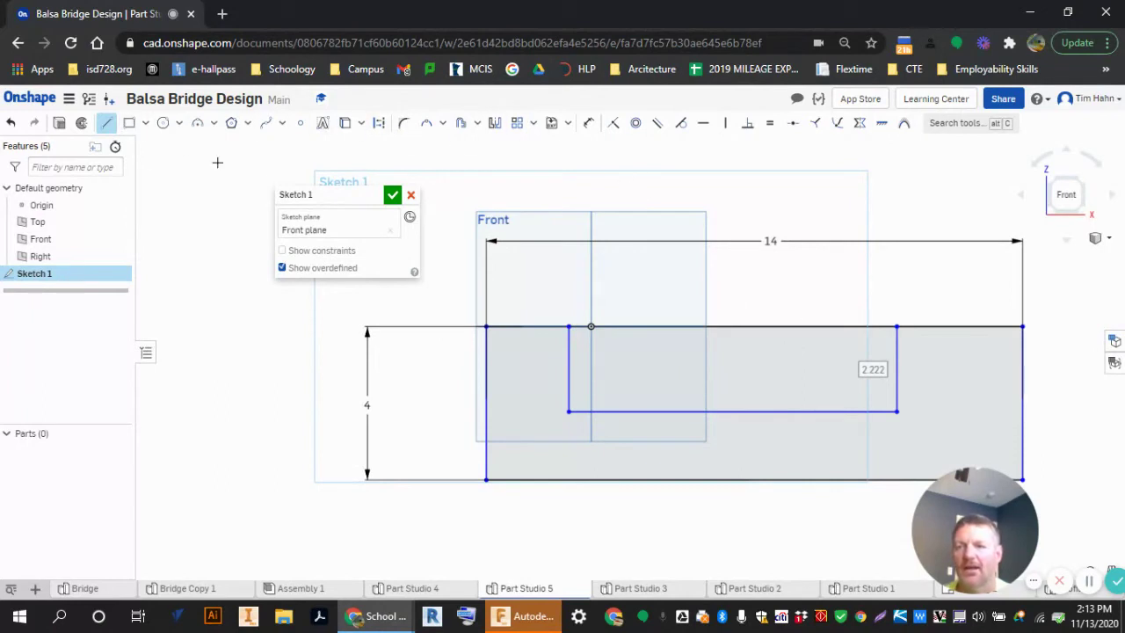
pyautogui.press('Escape')
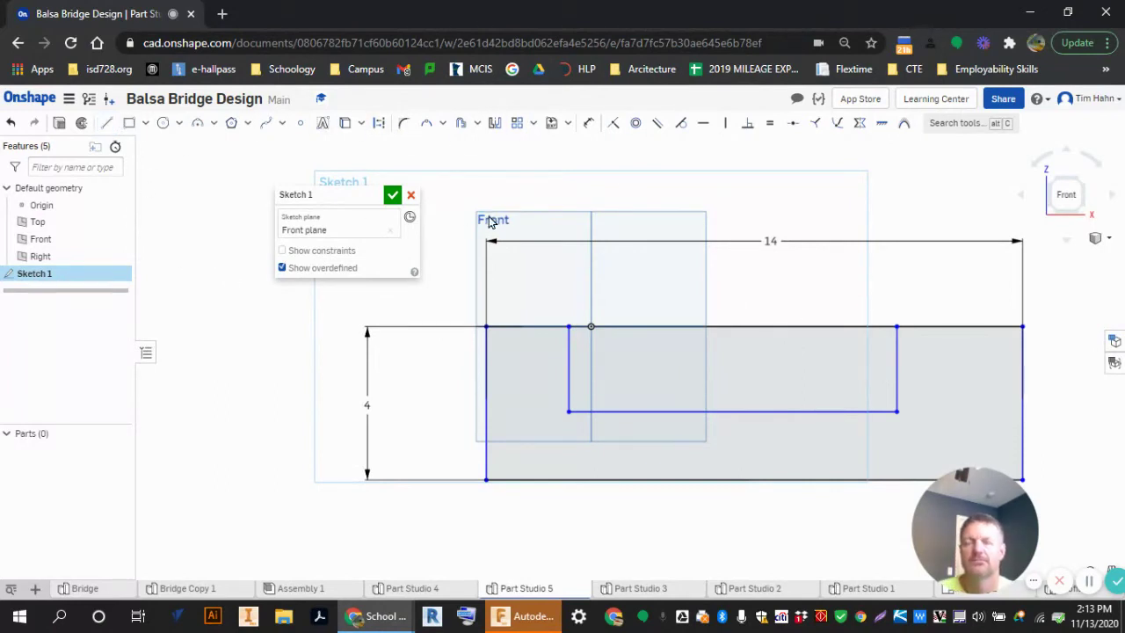
# - Make the top segment across the notch construction, and dimension both top ends 2 in
pyautogui.click(656, 331)
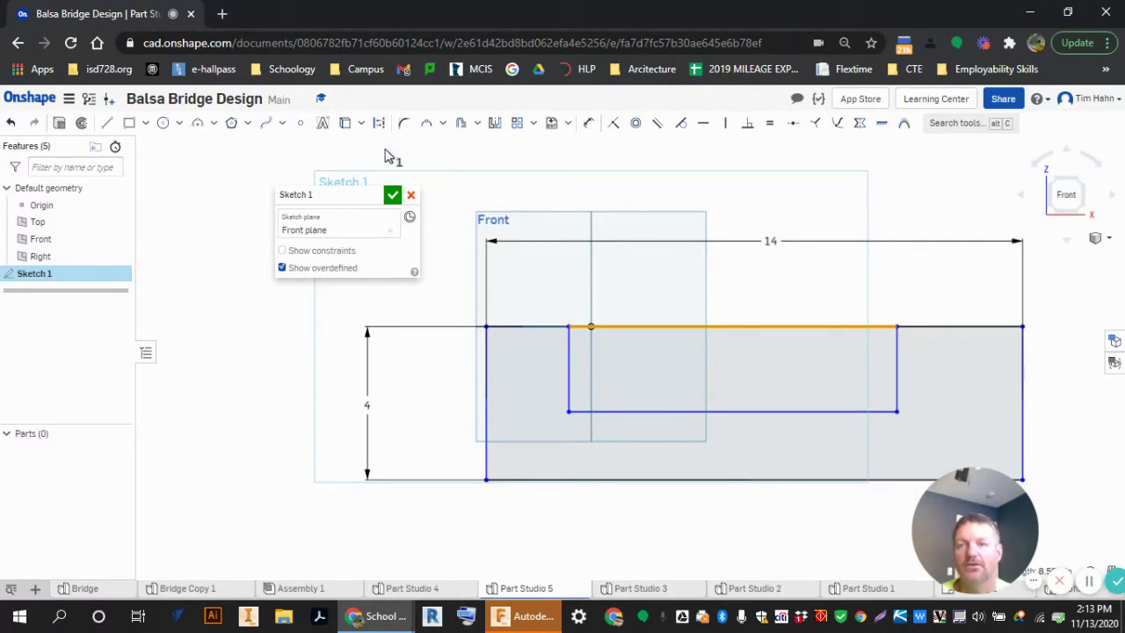
pyautogui.click(378, 123)
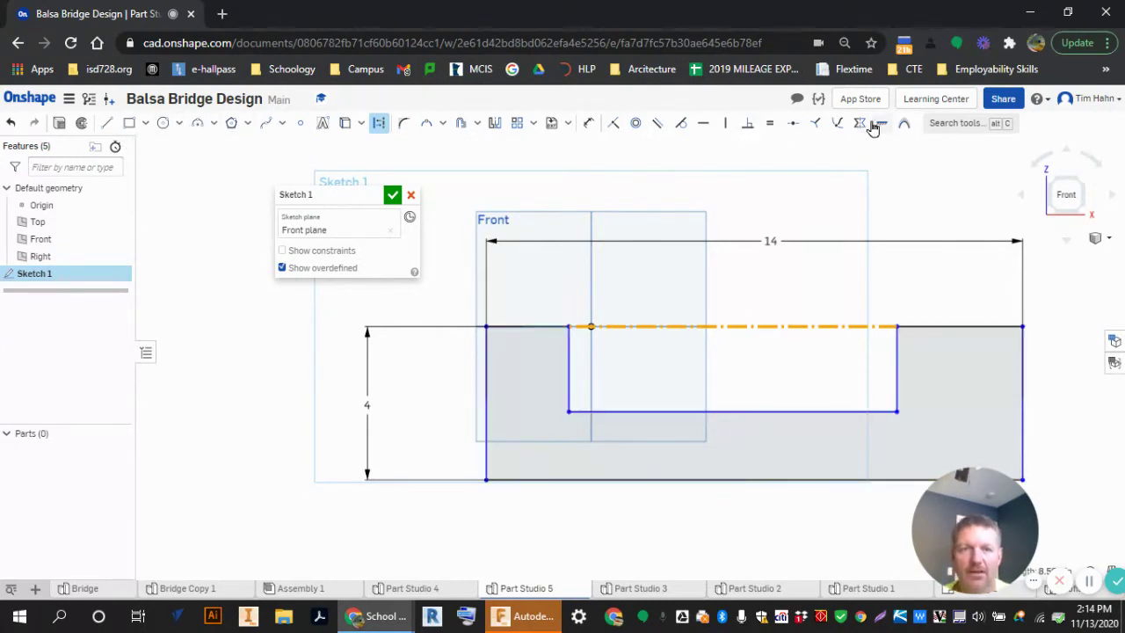
pyautogui.click(586, 130)
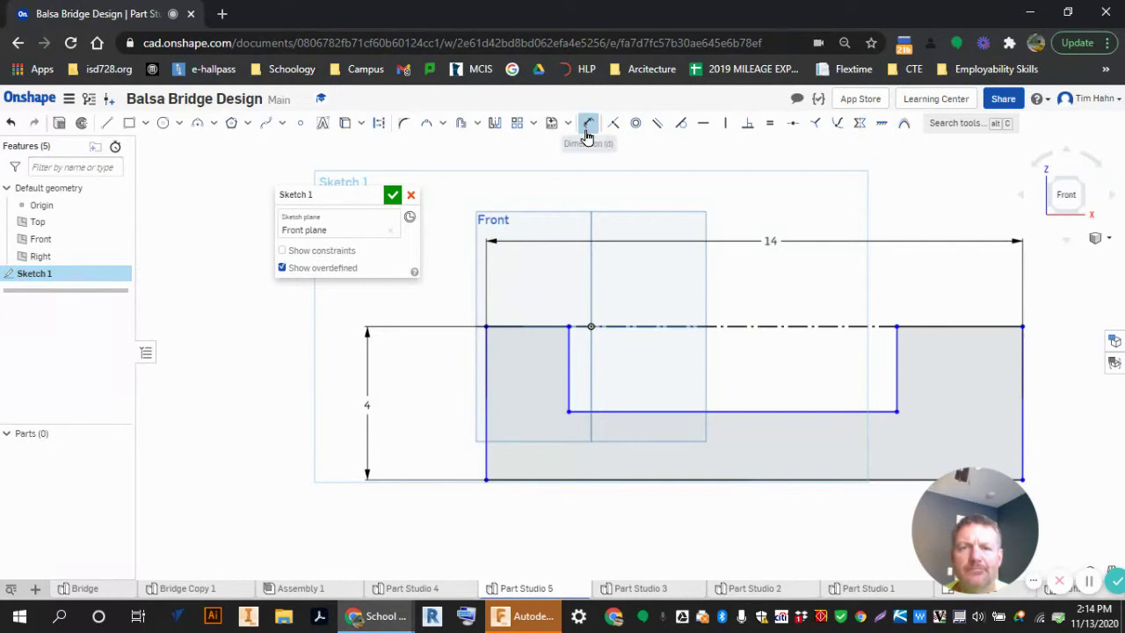
pyautogui.click(547, 328)
pyautogui.click(532, 277)
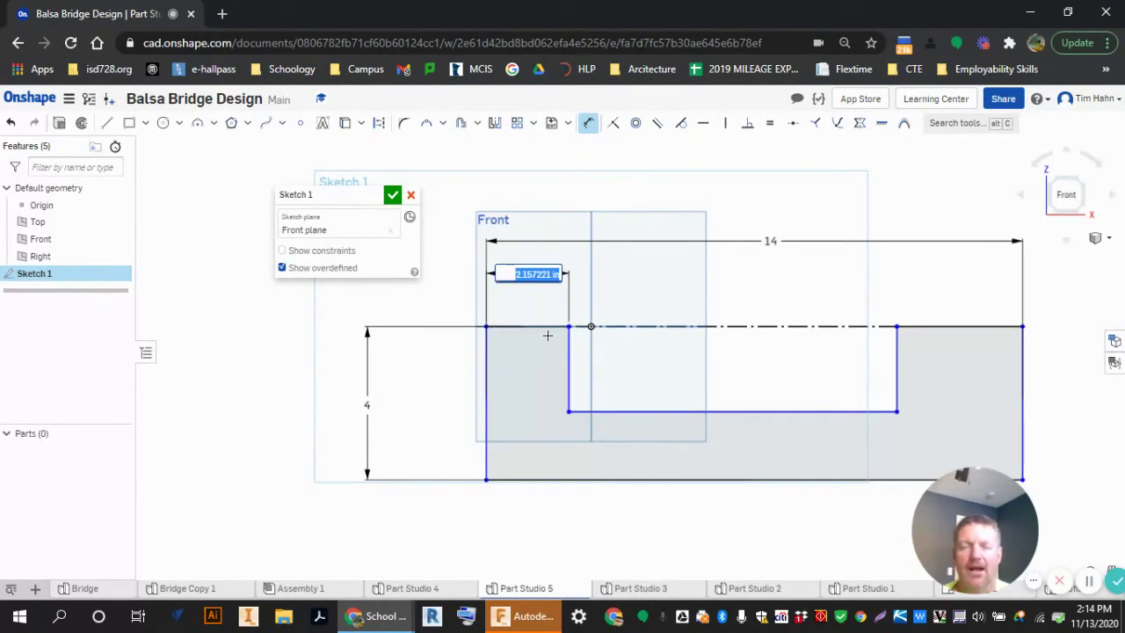
pyautogui.write('2')
pyautogui.press('Return')
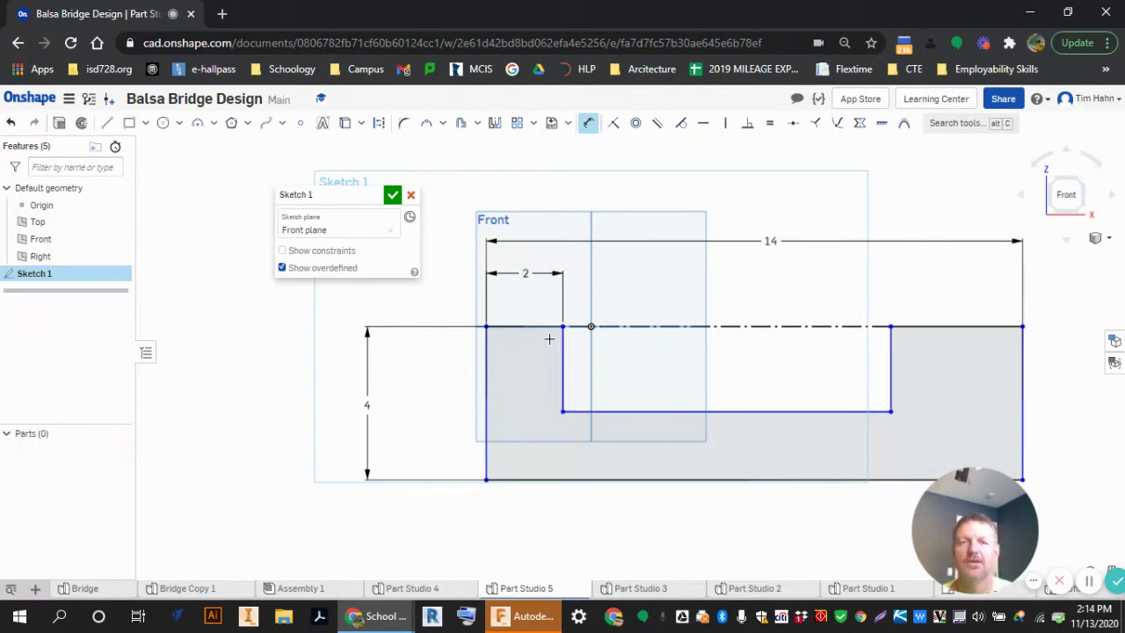
pyautogui.click(954, 328)
pyautogui.click(938, 288)
pyautogui.write('2')
pyautogui.press('Return')
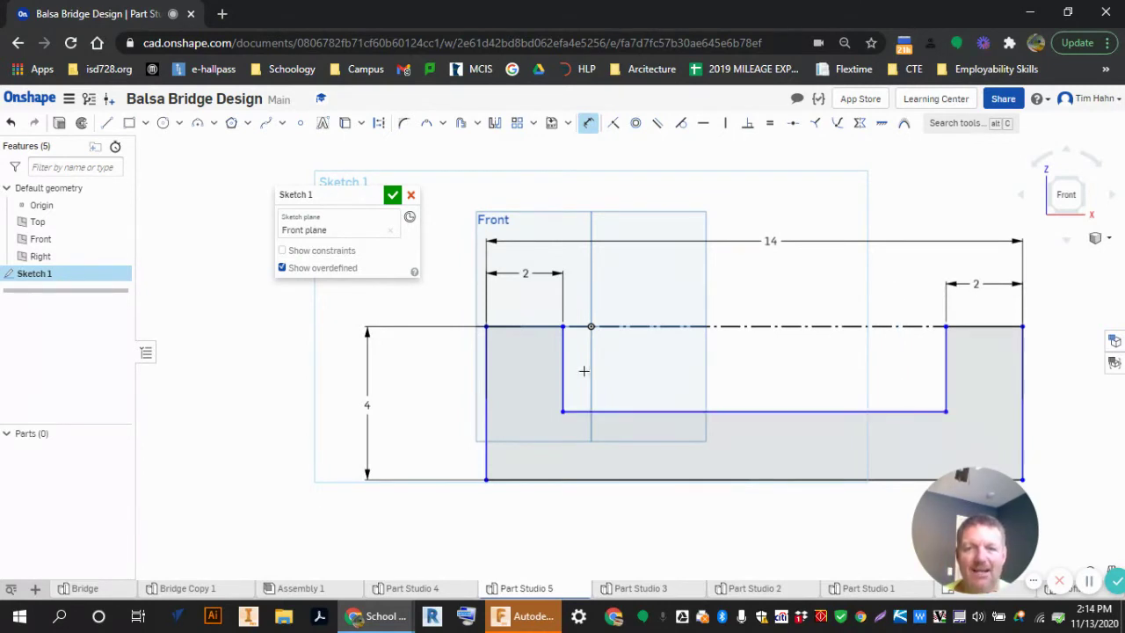
# - Add a 10 in gap dimension between the inner walls, then undo it as redundant
pyautogui.click(562, 353)
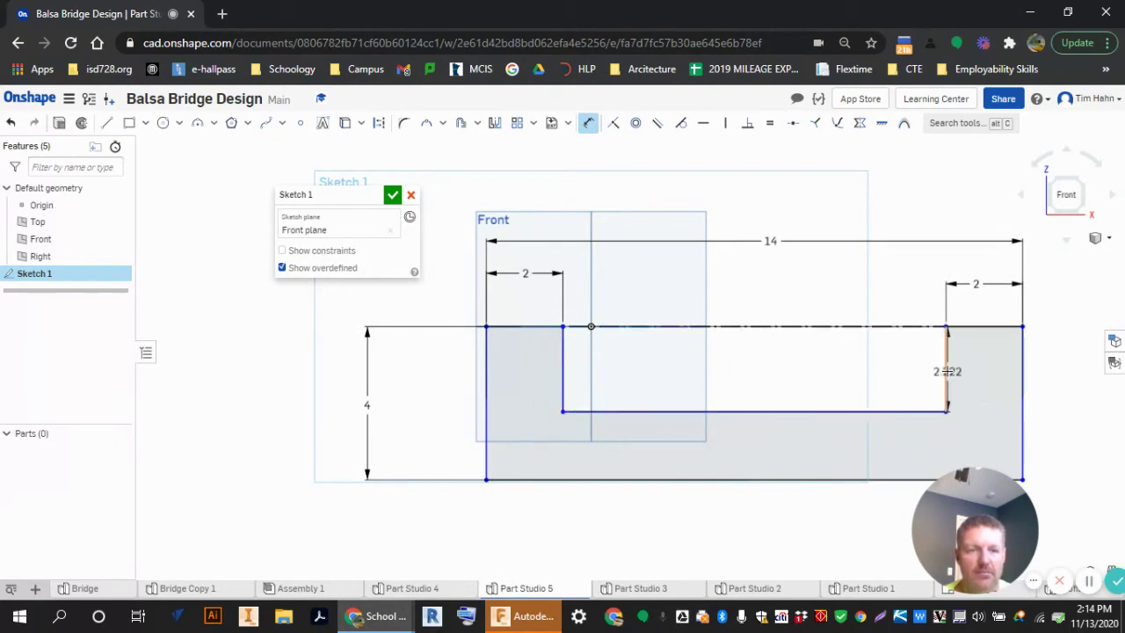
pyautogui.click(945, 369)
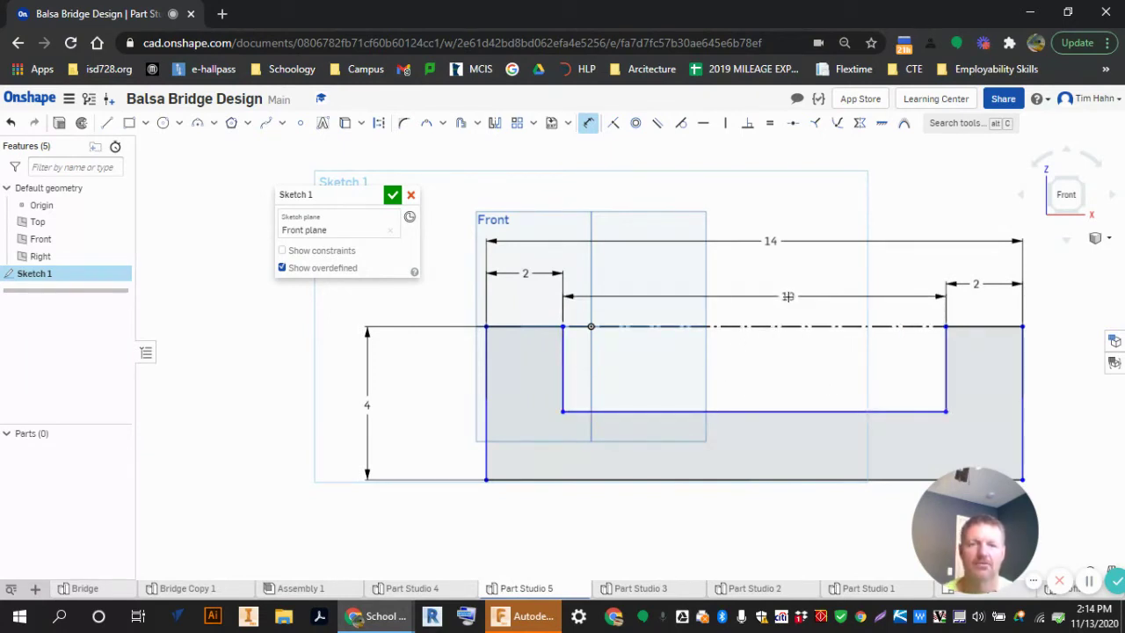
pyautogui.click(787, 269)
pyautogui.press('Return')
pyautogui.press('Escape')
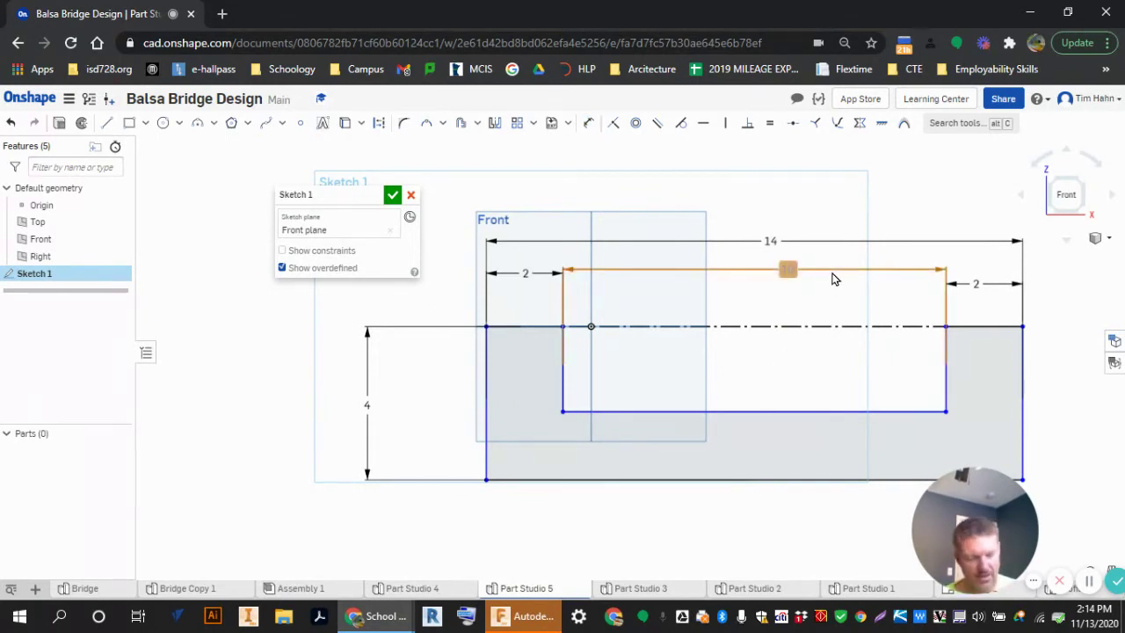
pyautogui.hotkey('ctrl', 'z')
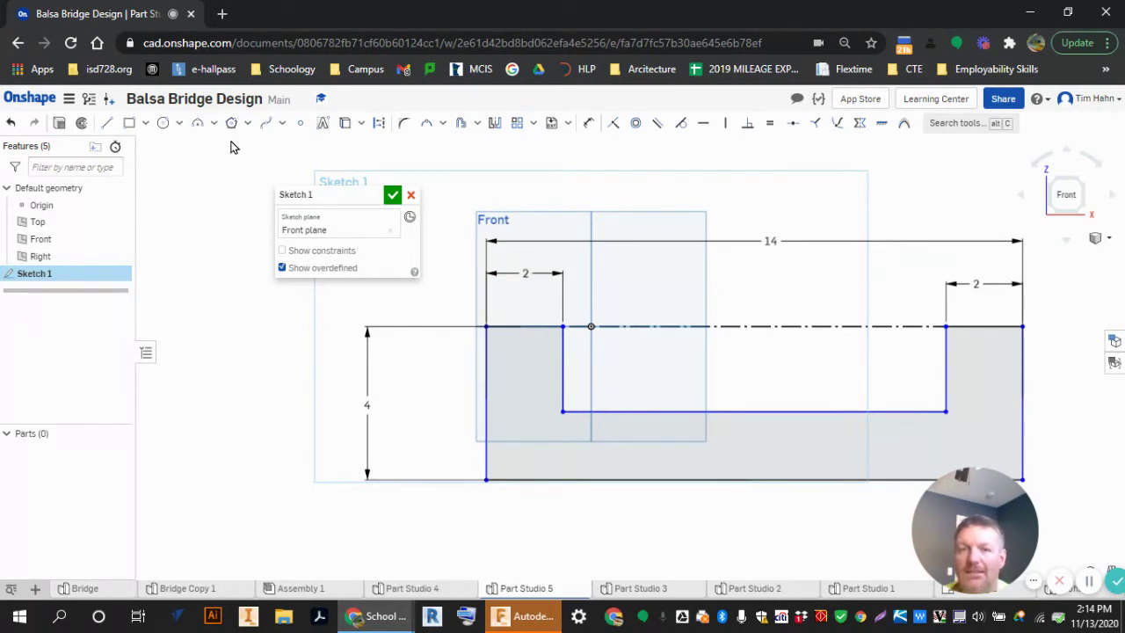
# - Dimension the notch's inner vertical edge to a 3 in depth
pyautogui.click(588, 123)
pyautogui.click(562, 369)
pyautogui.click(624, 379)
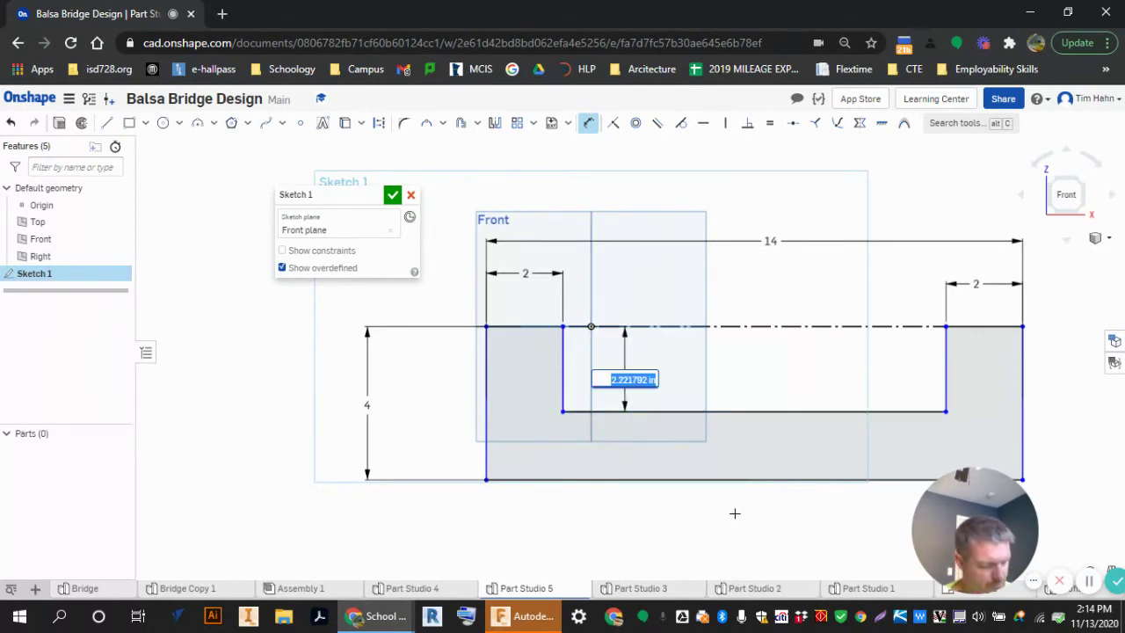
pyautogui.write('3')
pyautogui.press('Return')
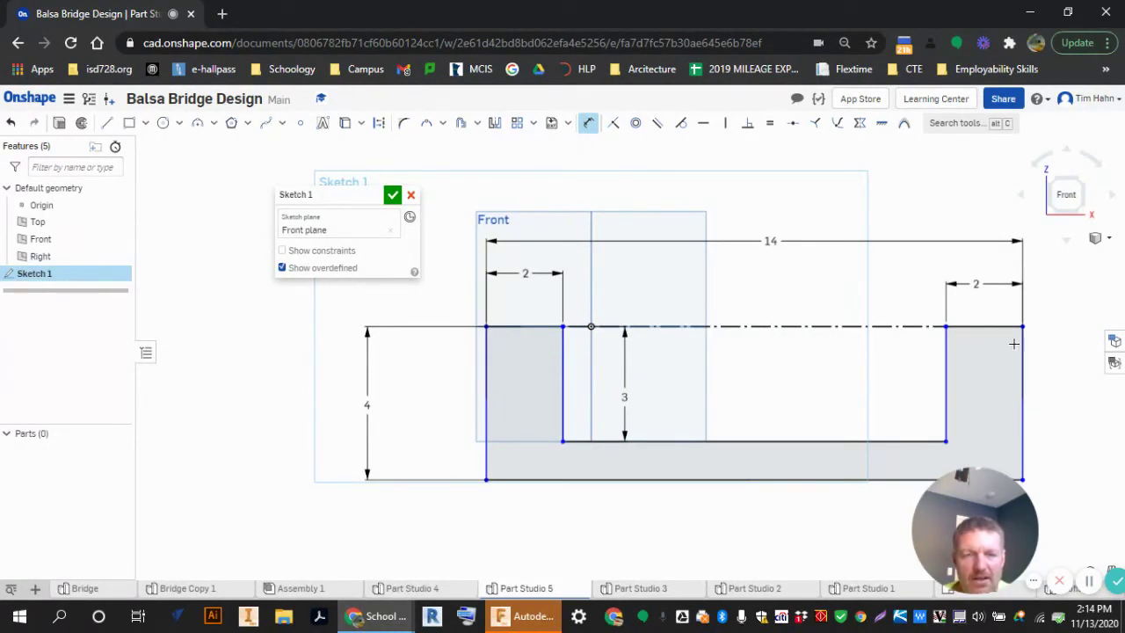
pyautogui.click(591, 326)
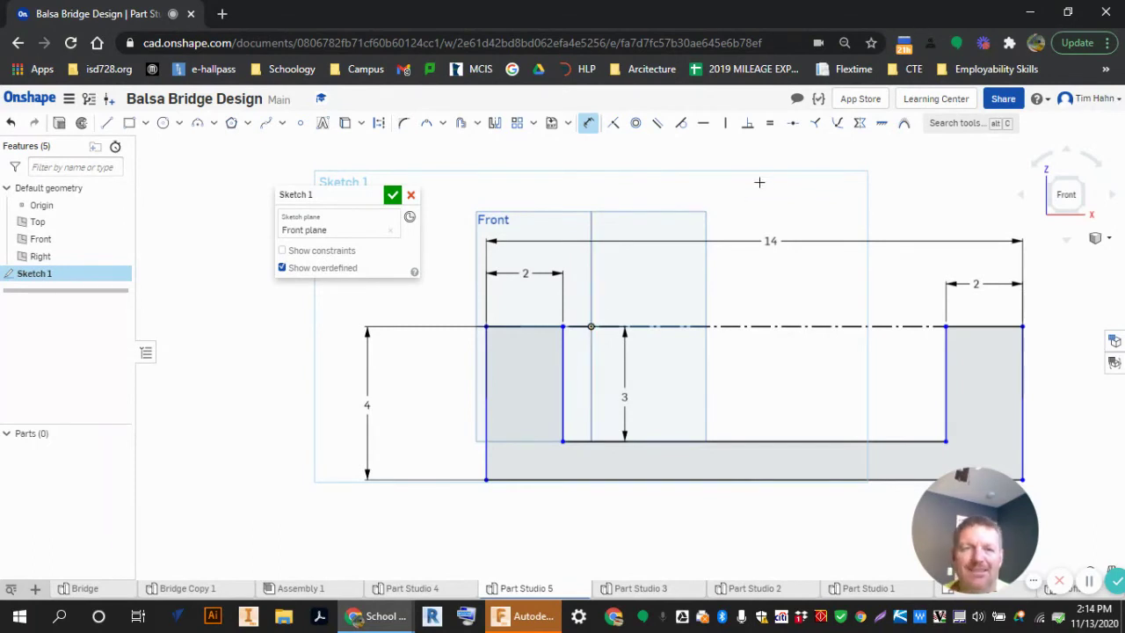
# - Constrain the construction line's midpoint to the origin and accept Sketch 1
pyautogui.click(795, 130)
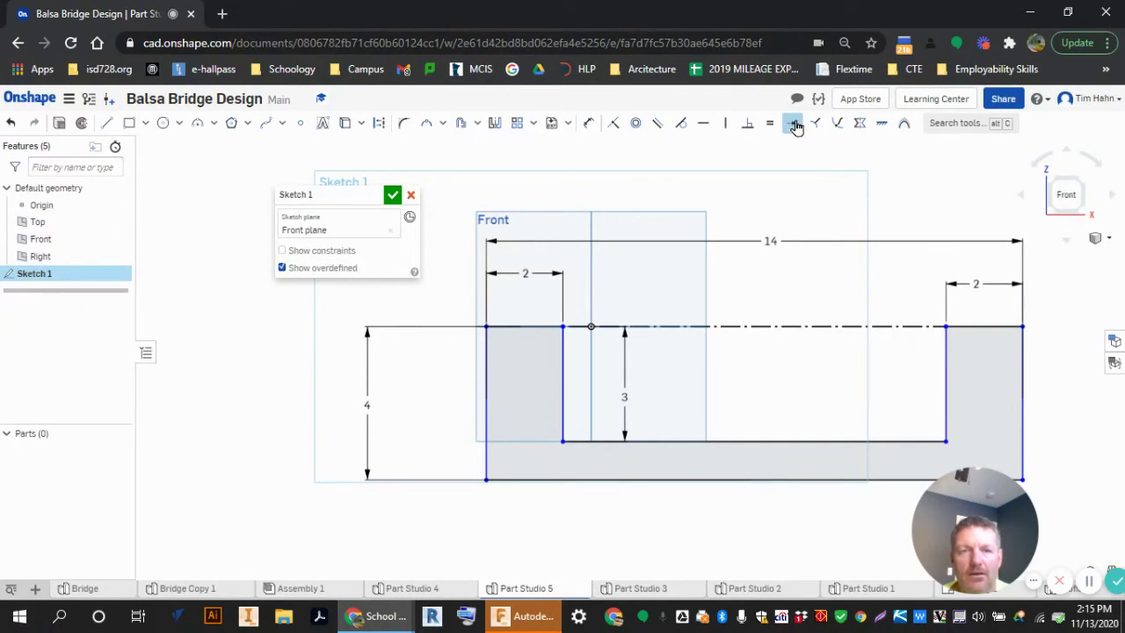
pyautogui.click(795, 125)
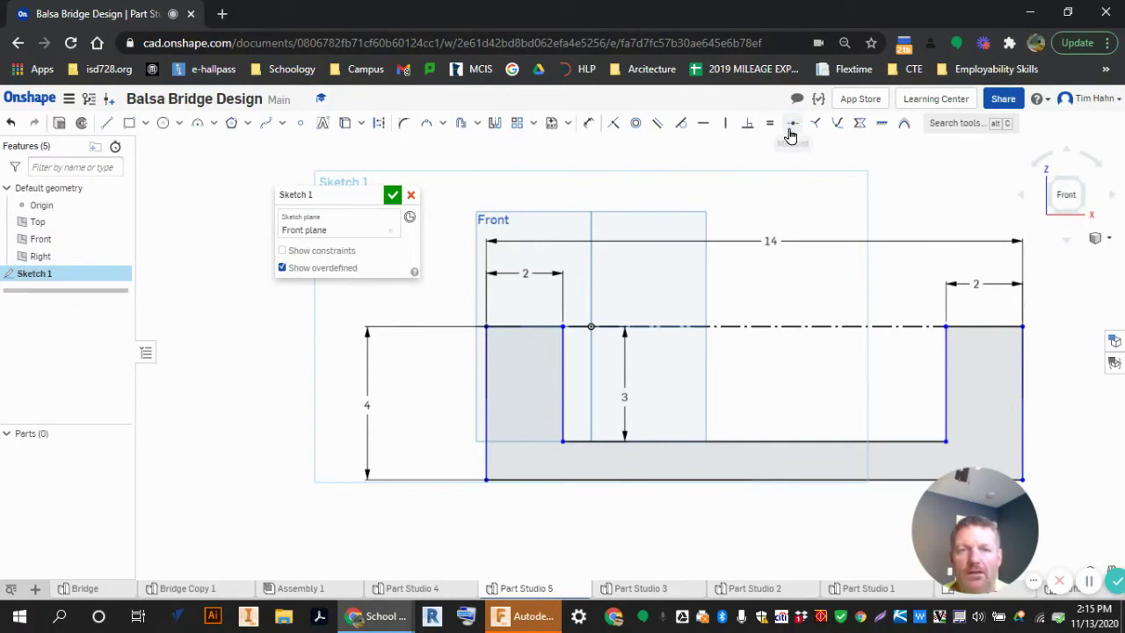
pyautogui.click(764, 327)
pyautogui.hotkey('shift', 'm')
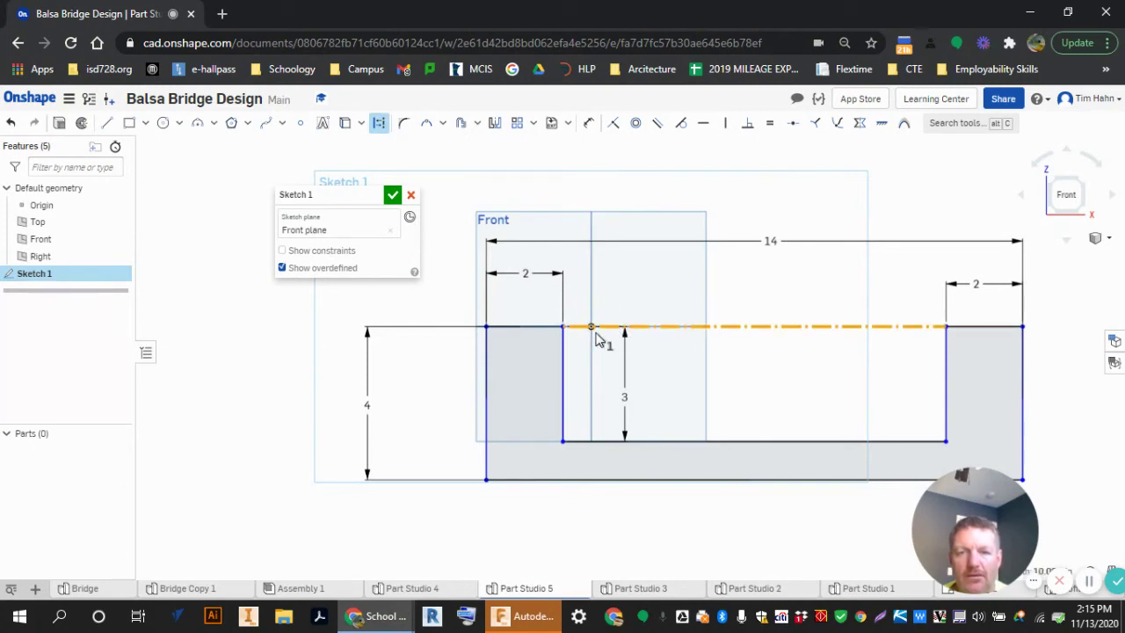
pyautogui.press('Escape')
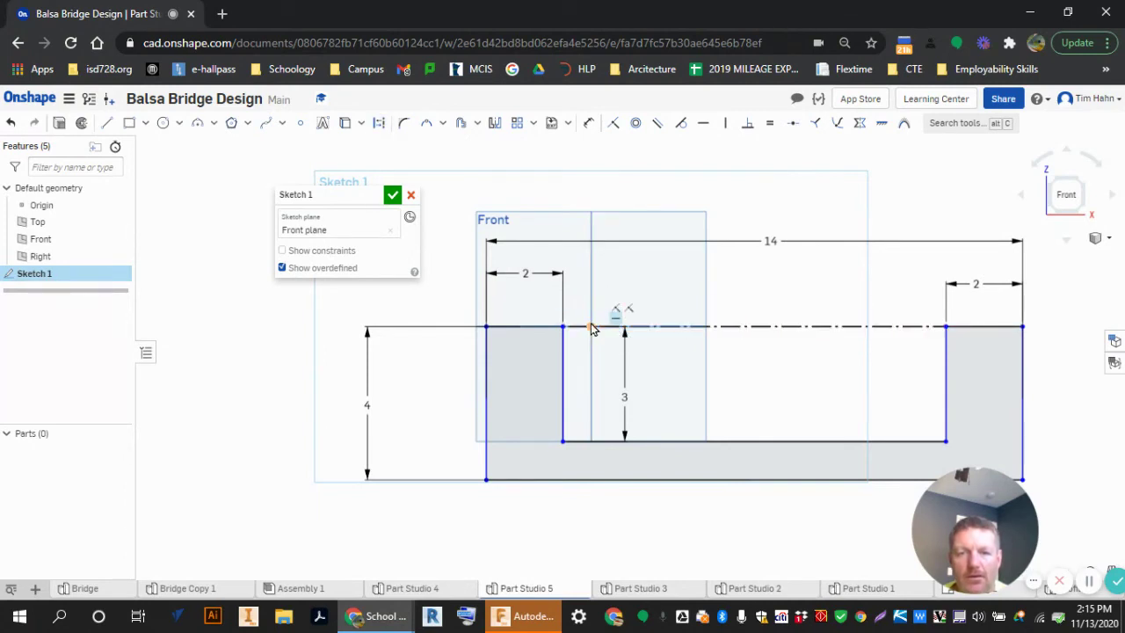
pyautogui.click(647, 334)
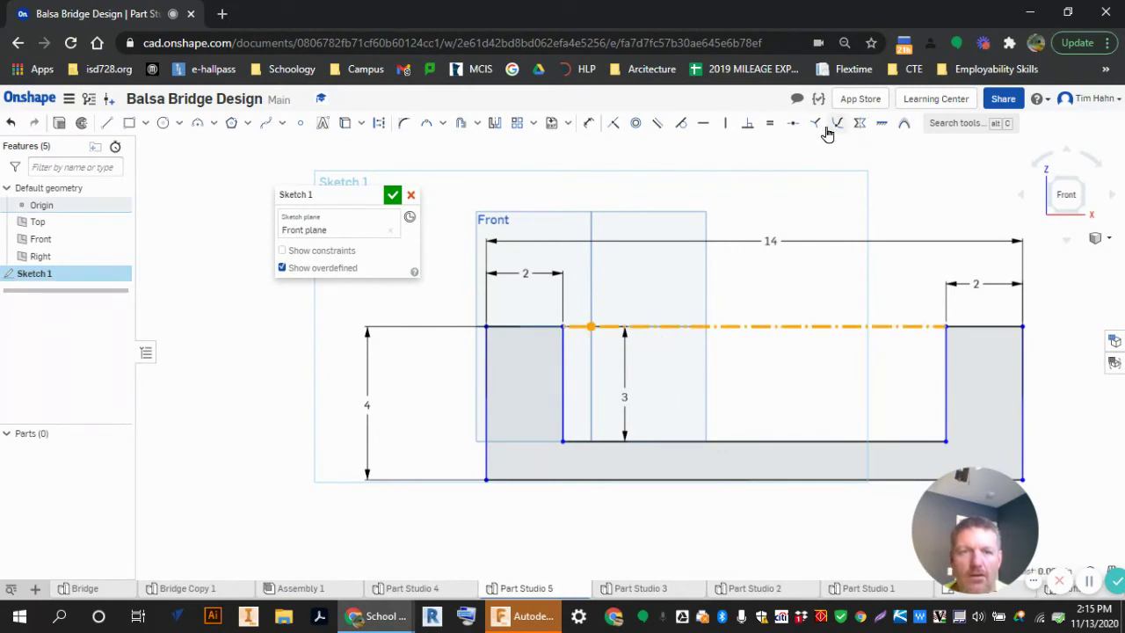
pyautogui.click(794, 125)
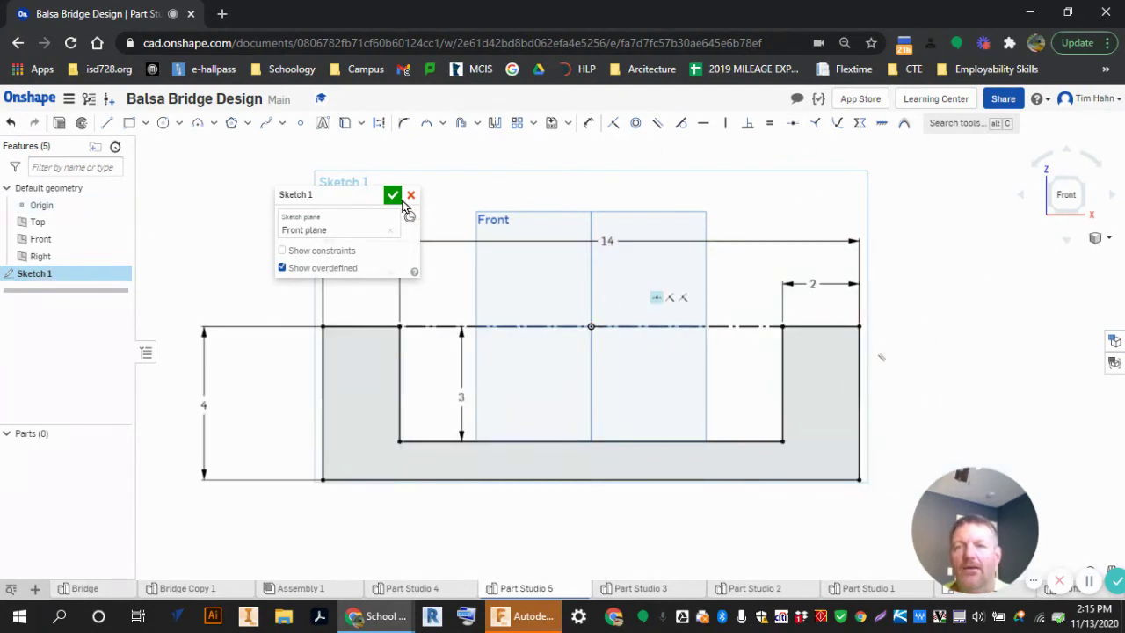
pyautogui.click(392, 195)
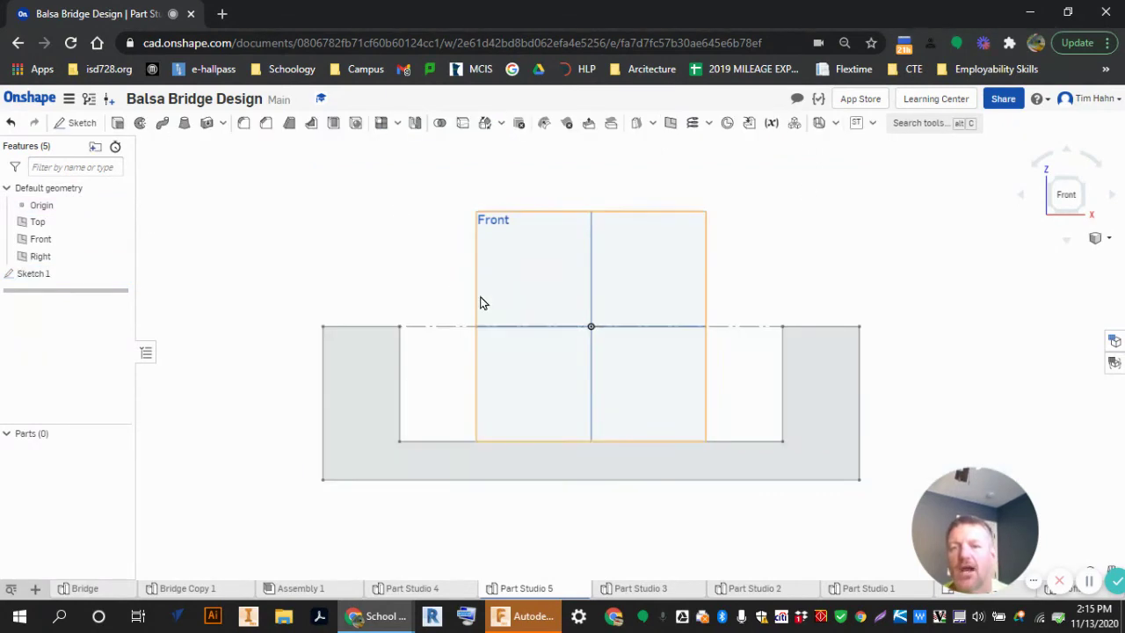
# - Extrude the U-shaped region 3.25 in with the Symmetric end type, creating Part 1
pyautogui.click(116, 128)
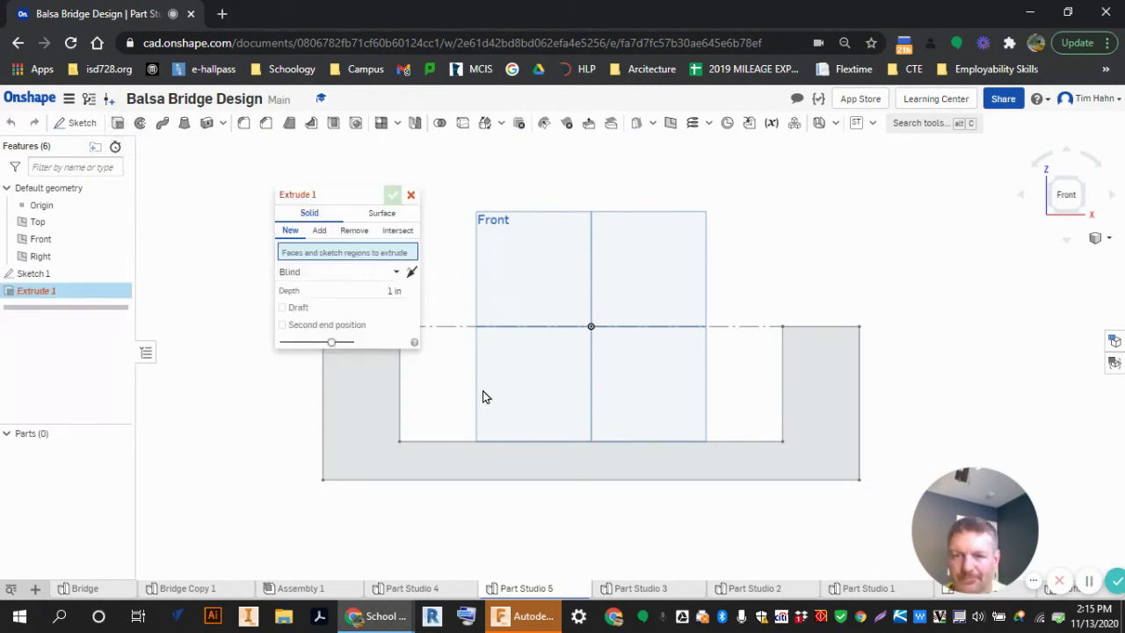
pyautogui.click(370, 443)
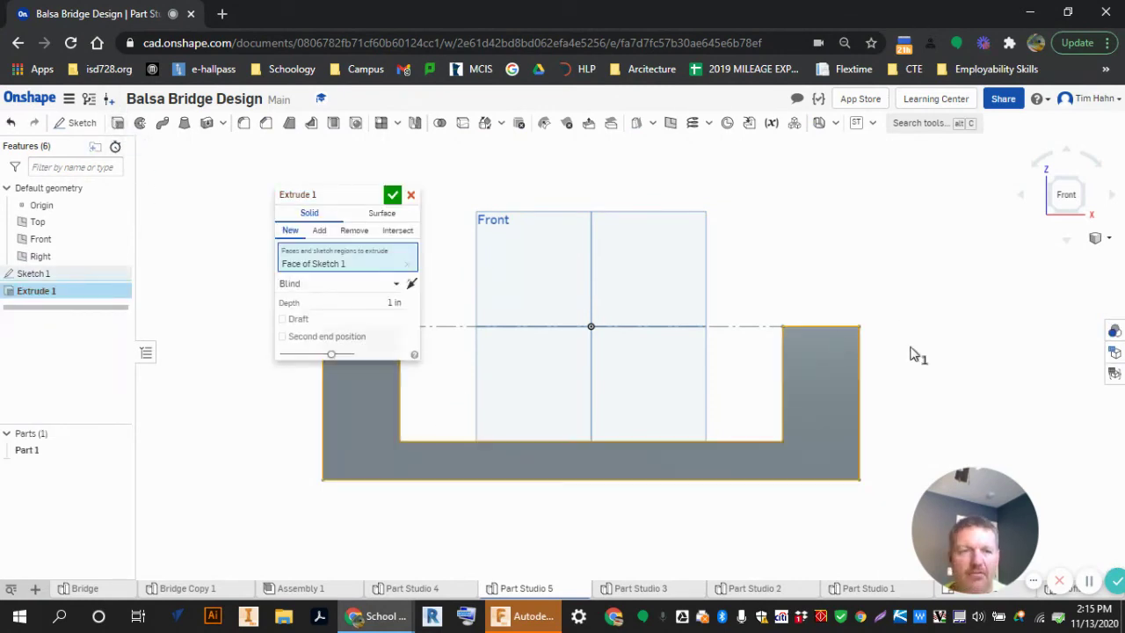
pyautogui.click(1076, 191)
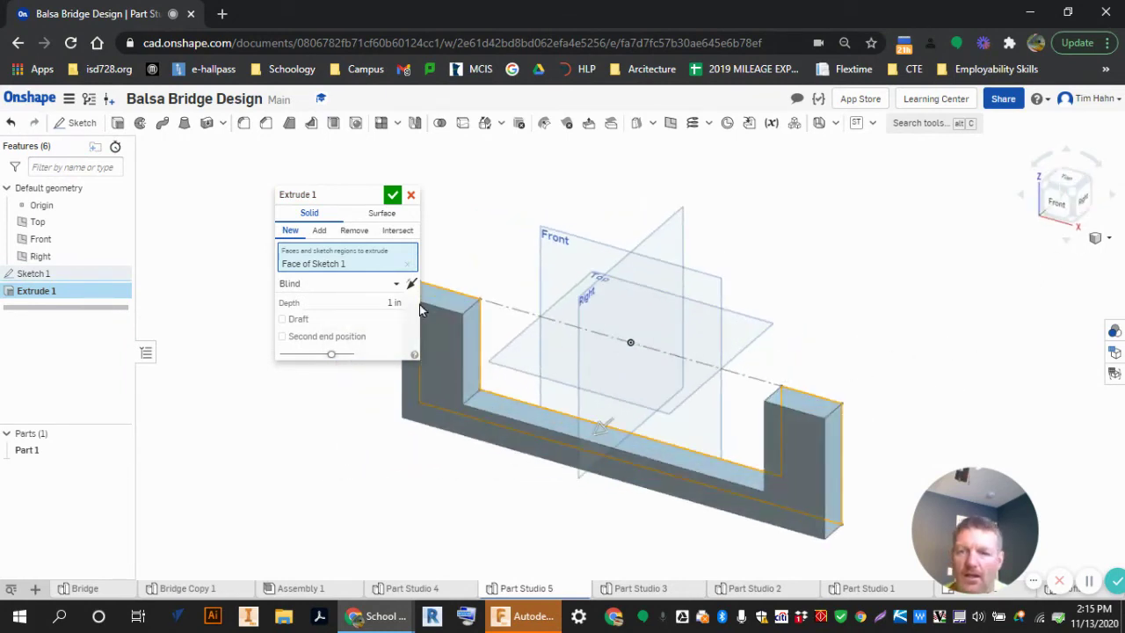
pyautogui.click(372, 299)
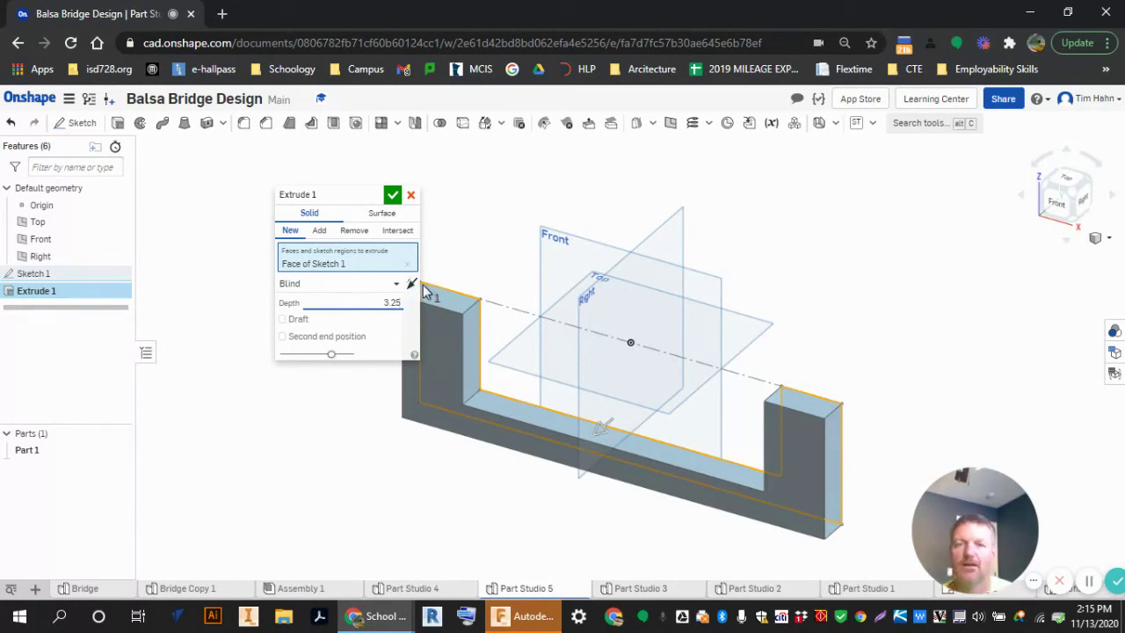
pyautogui.write('3.25')
pyautogui.press('Return')
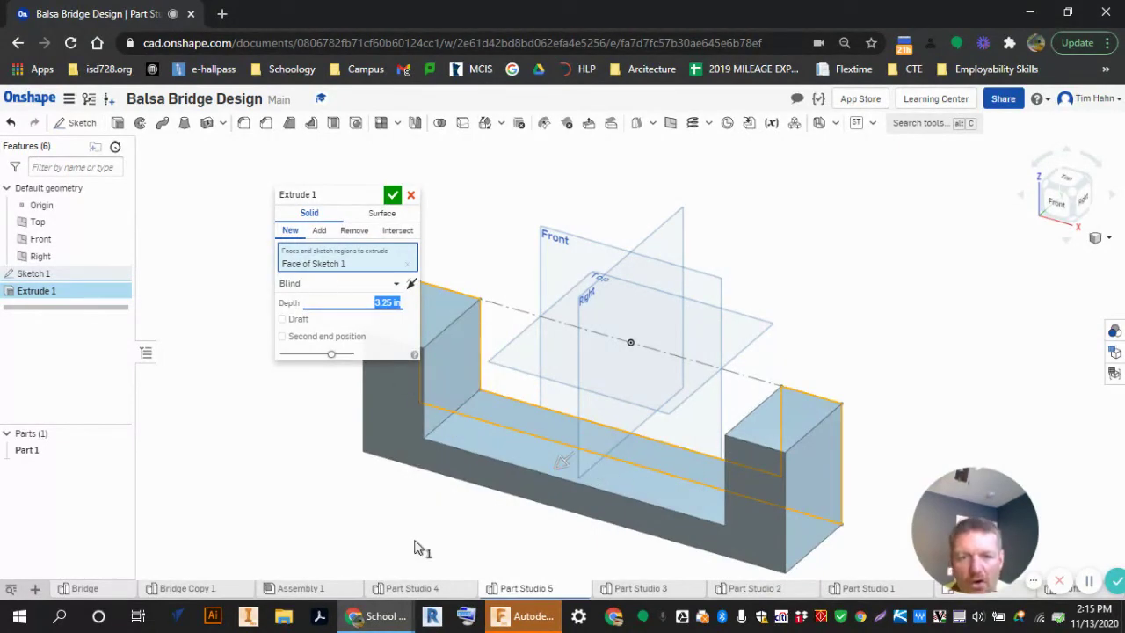
pyautogui.click(327, 285)
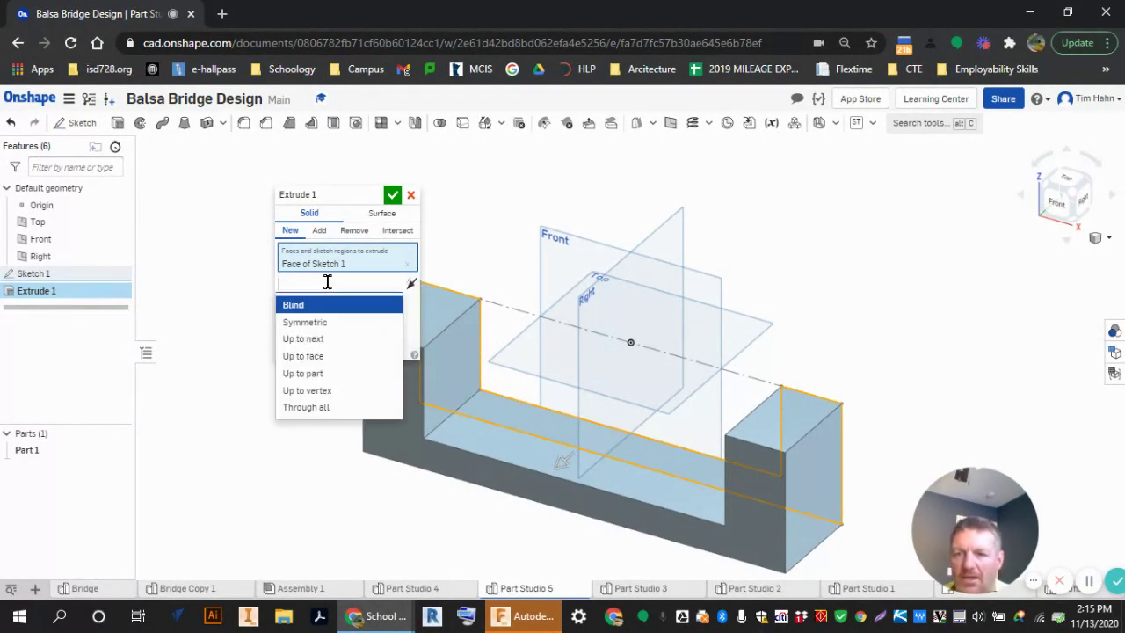
pyautogui.click(320, 325)
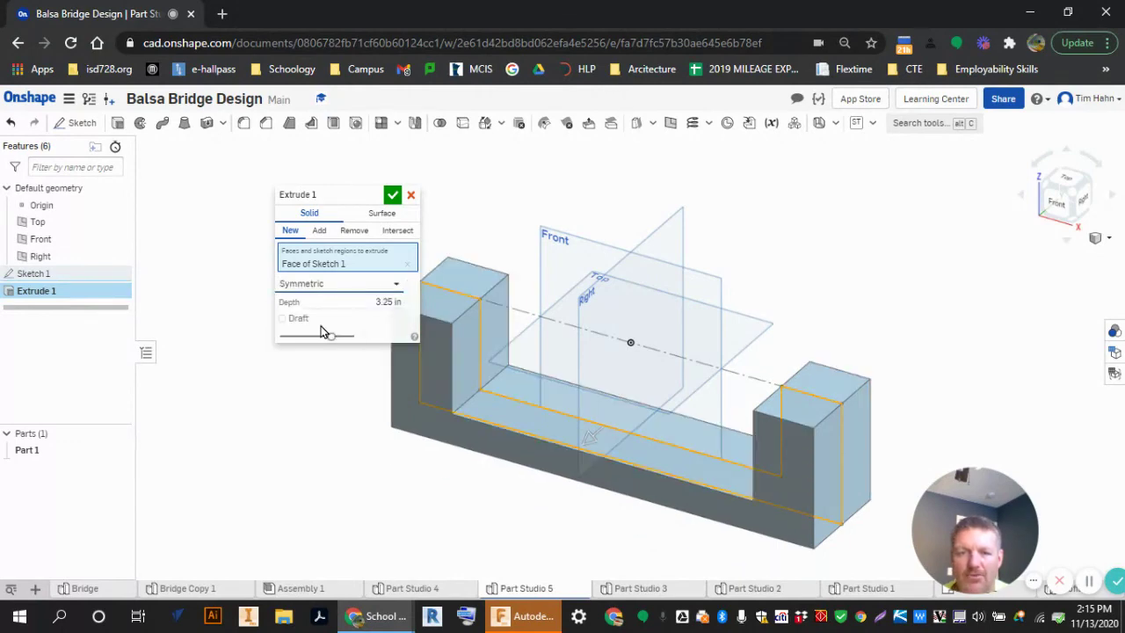
pyautogui.click(393, 195)
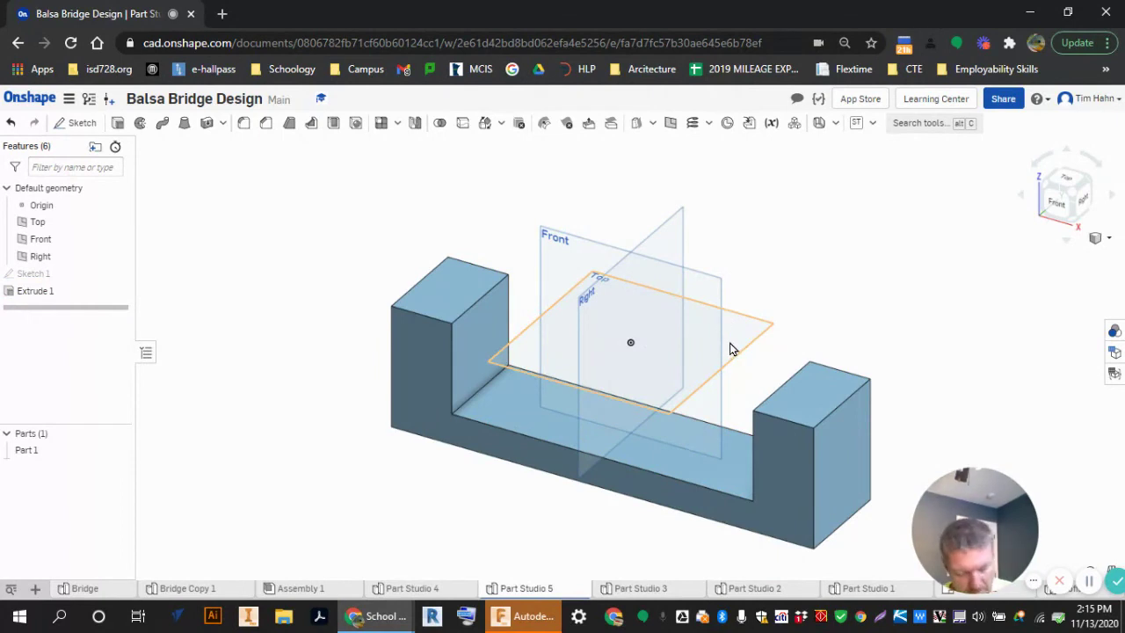
# - Hide the datum planes with P and rename the Part Studio 5 tab to 'Span'
pyautogui.press('p')
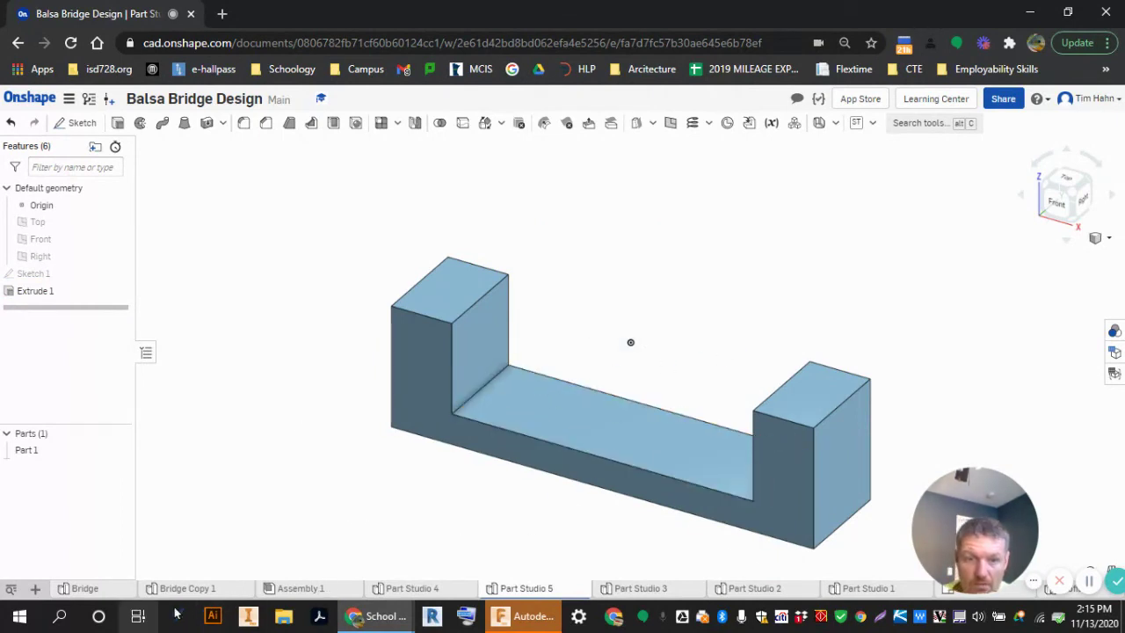
pyautogui.rightClick(527, 590)
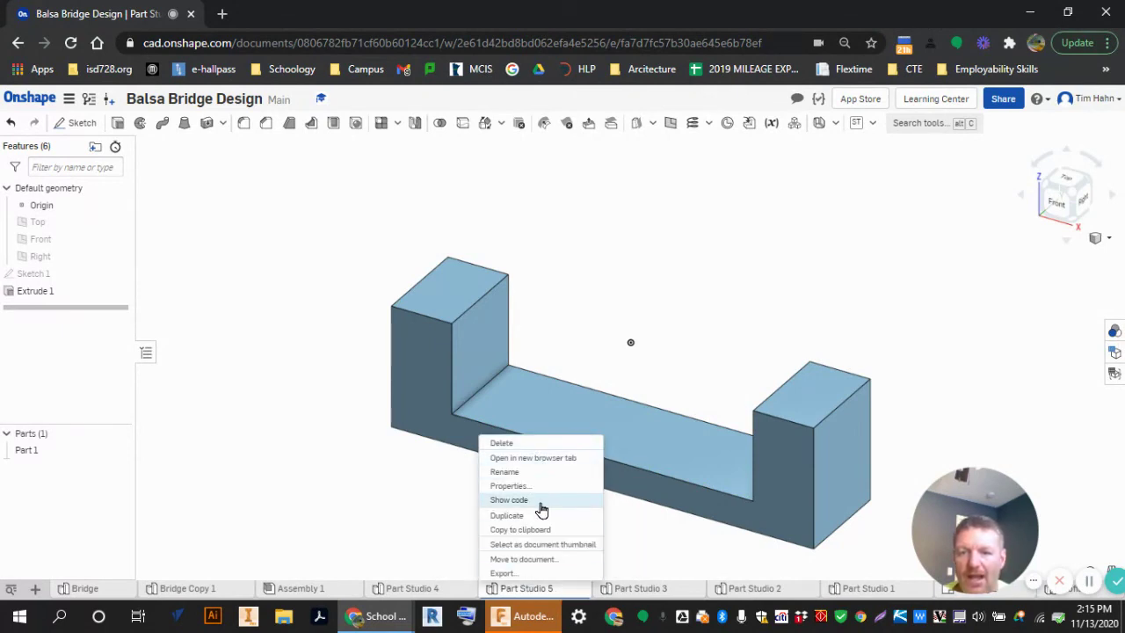
pyautogui.click(537, 474)
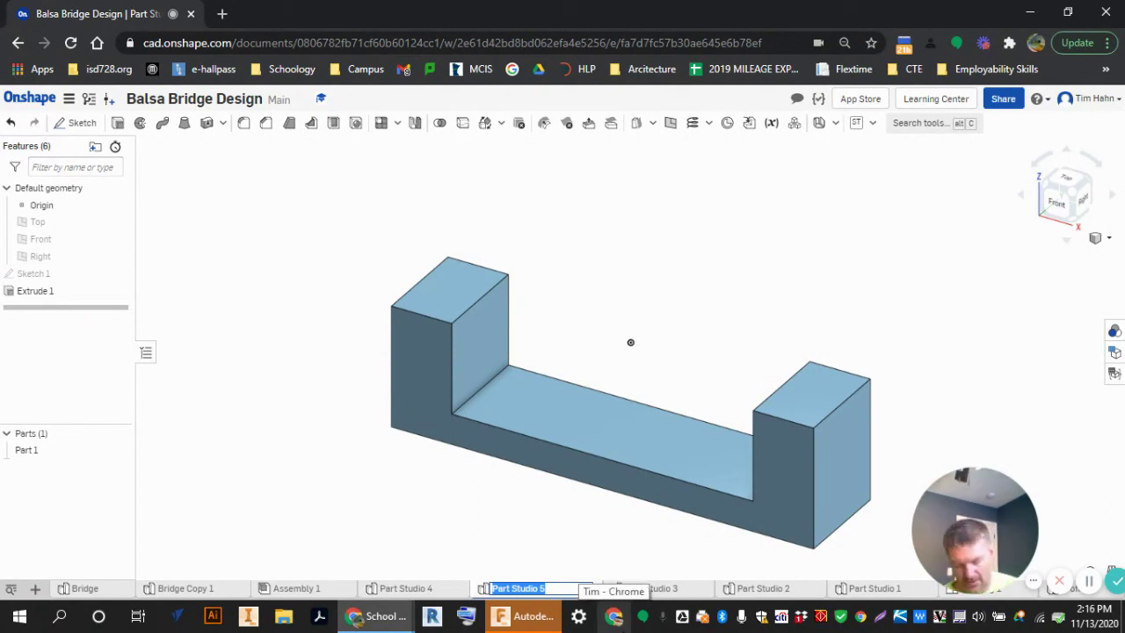
pyautogui.write('Span')
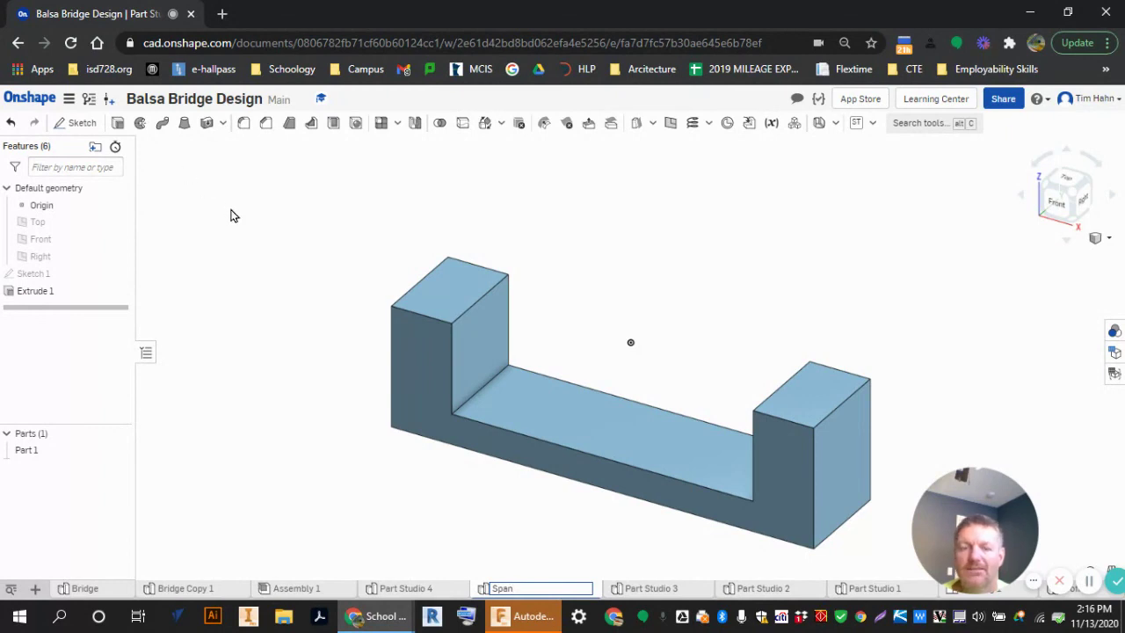
pyautogui.click(462, 493)
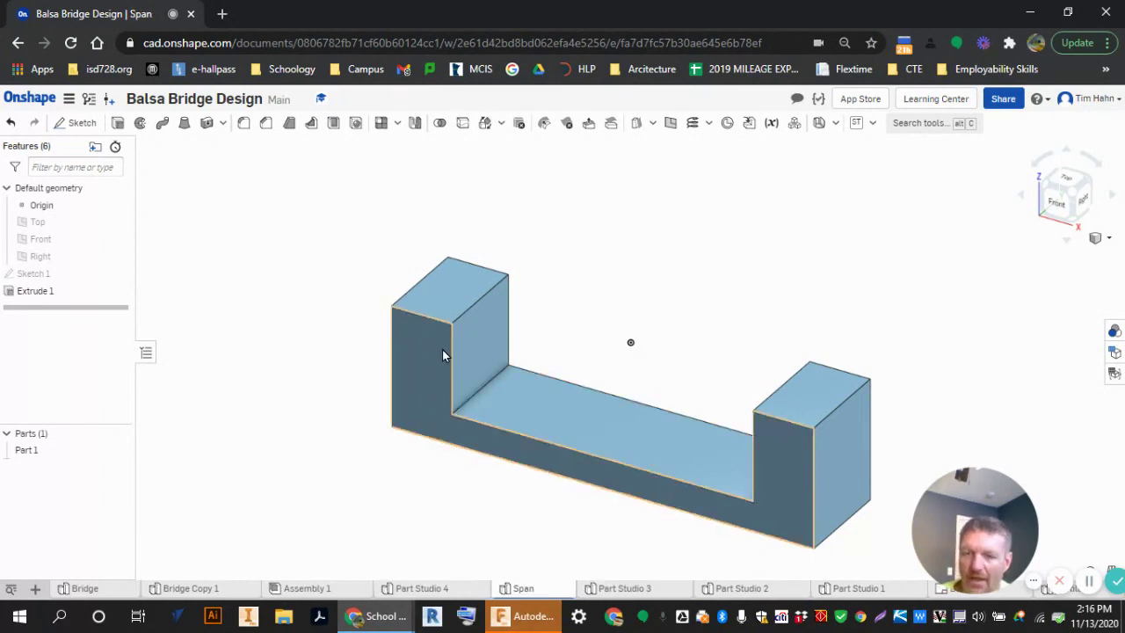